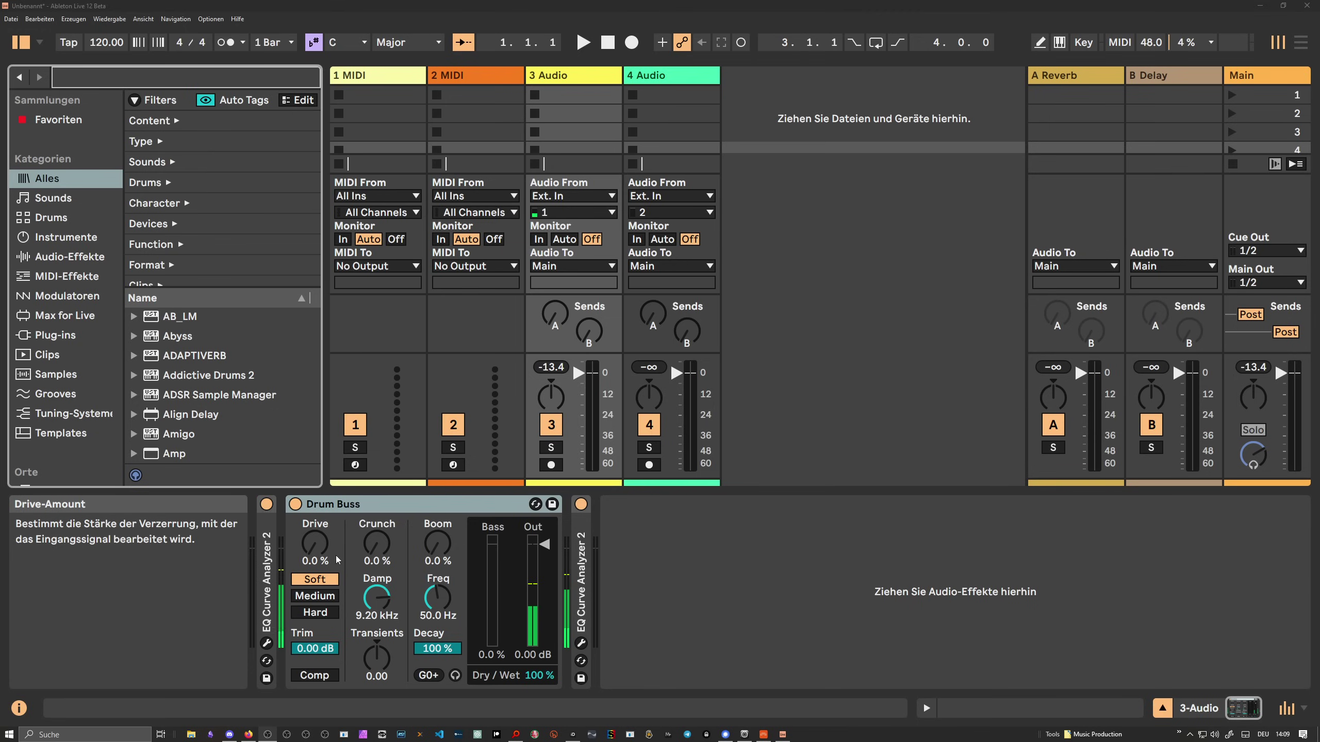
Step: Try the Drum Buss drive, switching the distortion type through Medium to Hard
{"action": "left_click", "coordinate": [316, 547]}
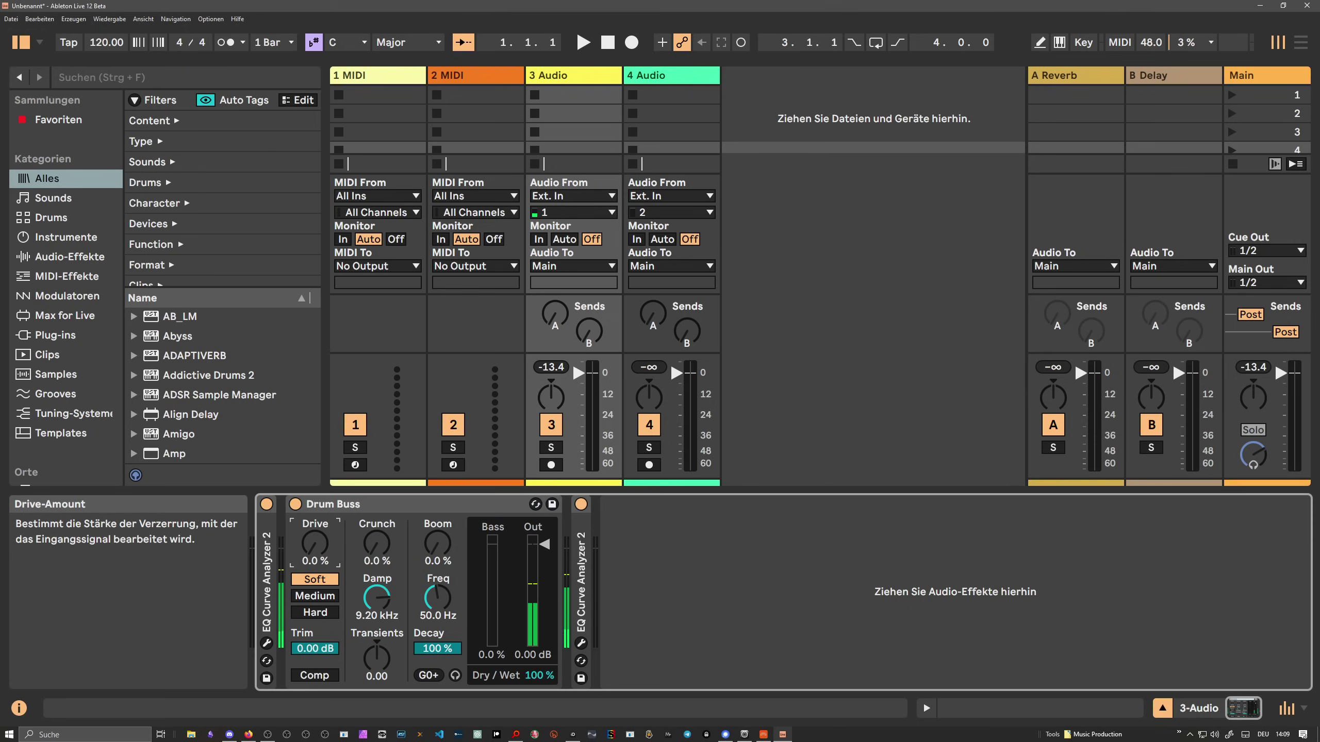
{"action": "left_click", "coordinate": [318, 597]}
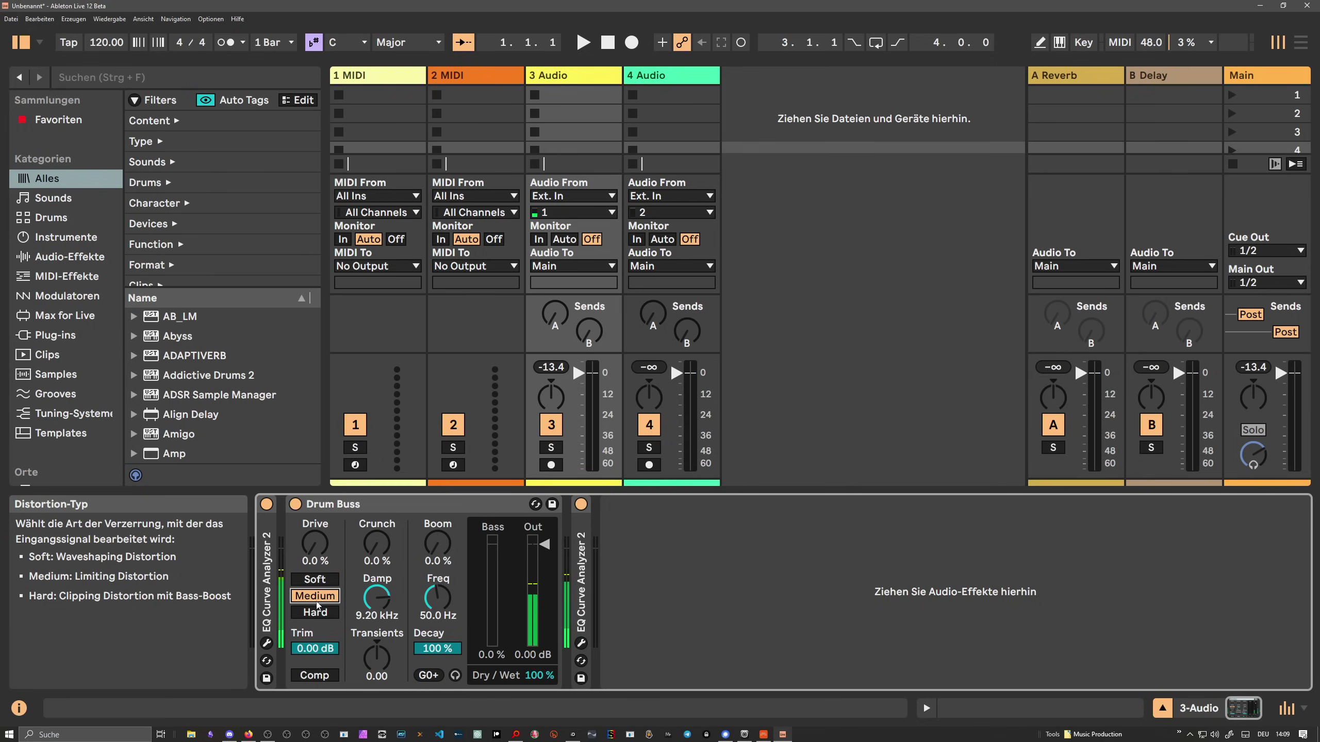
{"action": "left_click", "coordinate": [313, 614]}
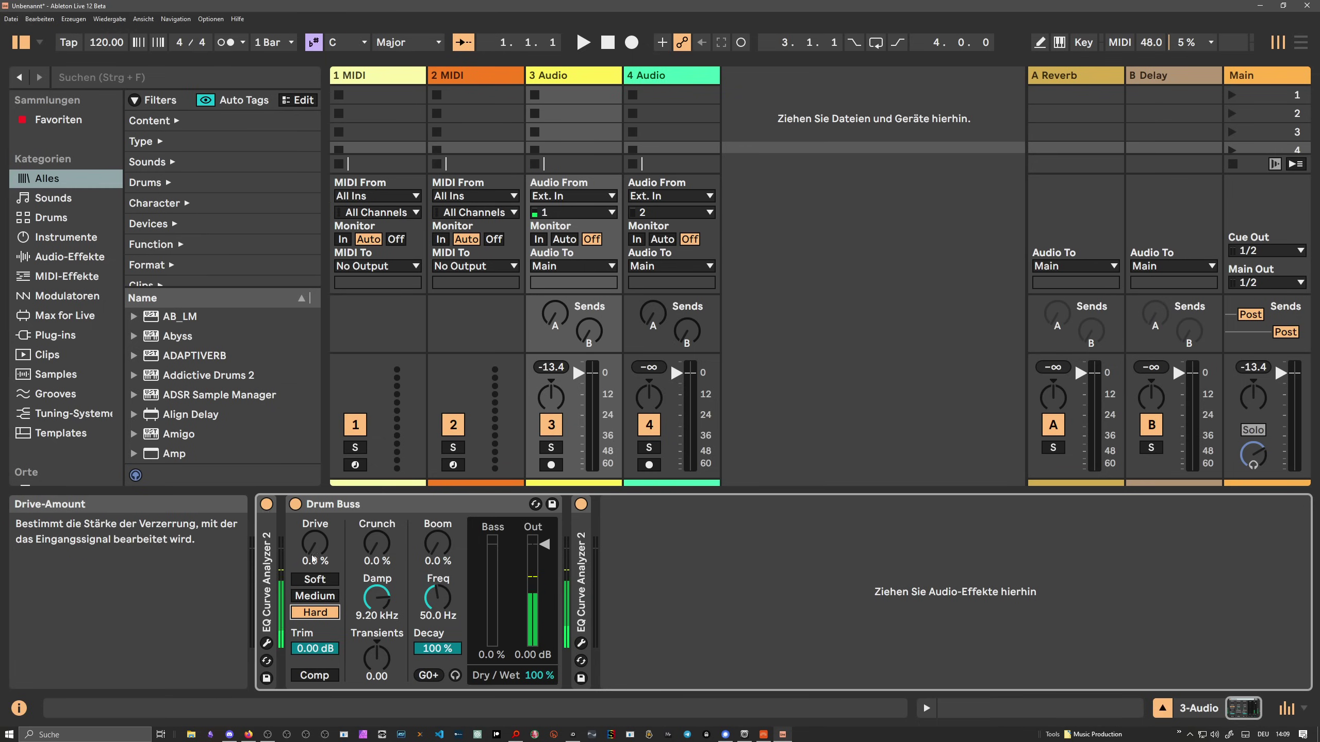
{"action": "scroll", "coordinate": [315, 601], "scroll_direction": "up", "scroll_amount": 2}
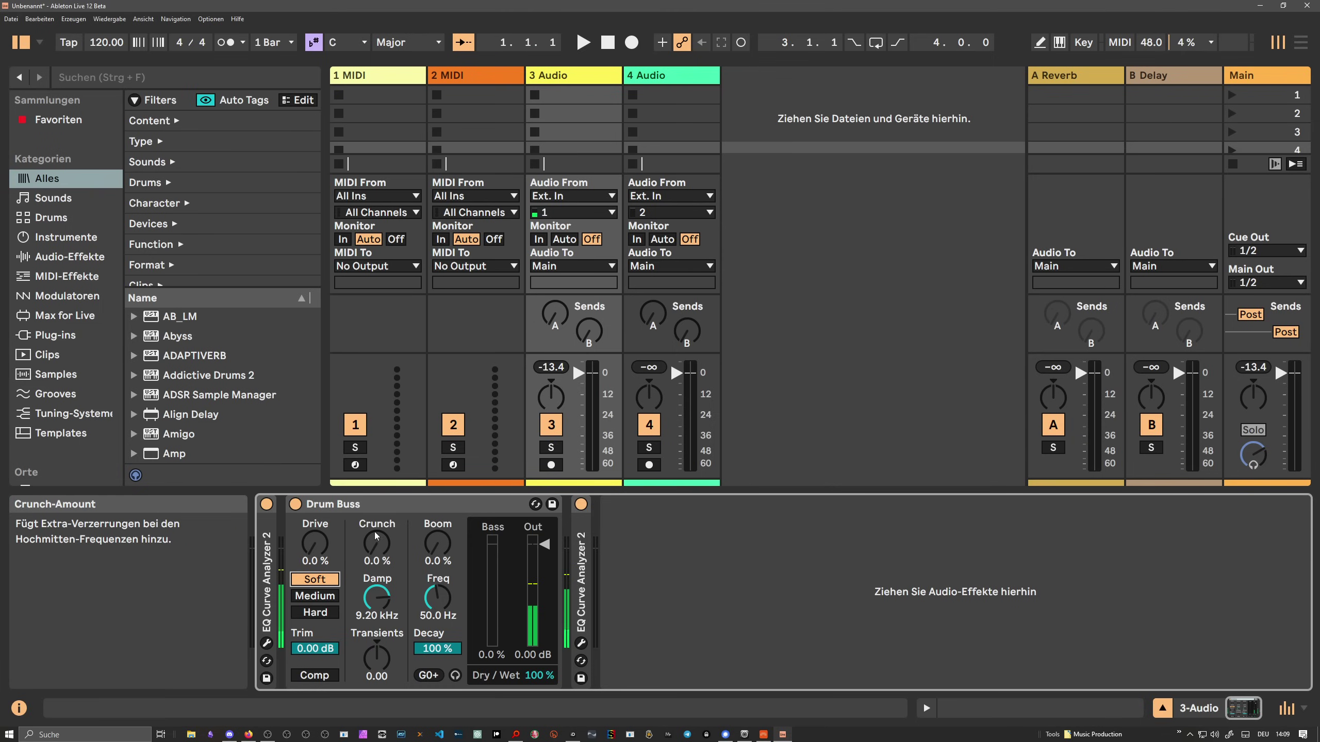
Step: Reset Damp and bring it to 17.8 kHz, then lower boom Freq to 47.6 Hz
{"action": "left_click", "coordinate": [381, 545]}
{"action": "double_click", "coordinate": [376, 598]}
{"action": "scroll", "coordinate": [377, 594], "scroll_direction": "down", "scroll_amount": 3}
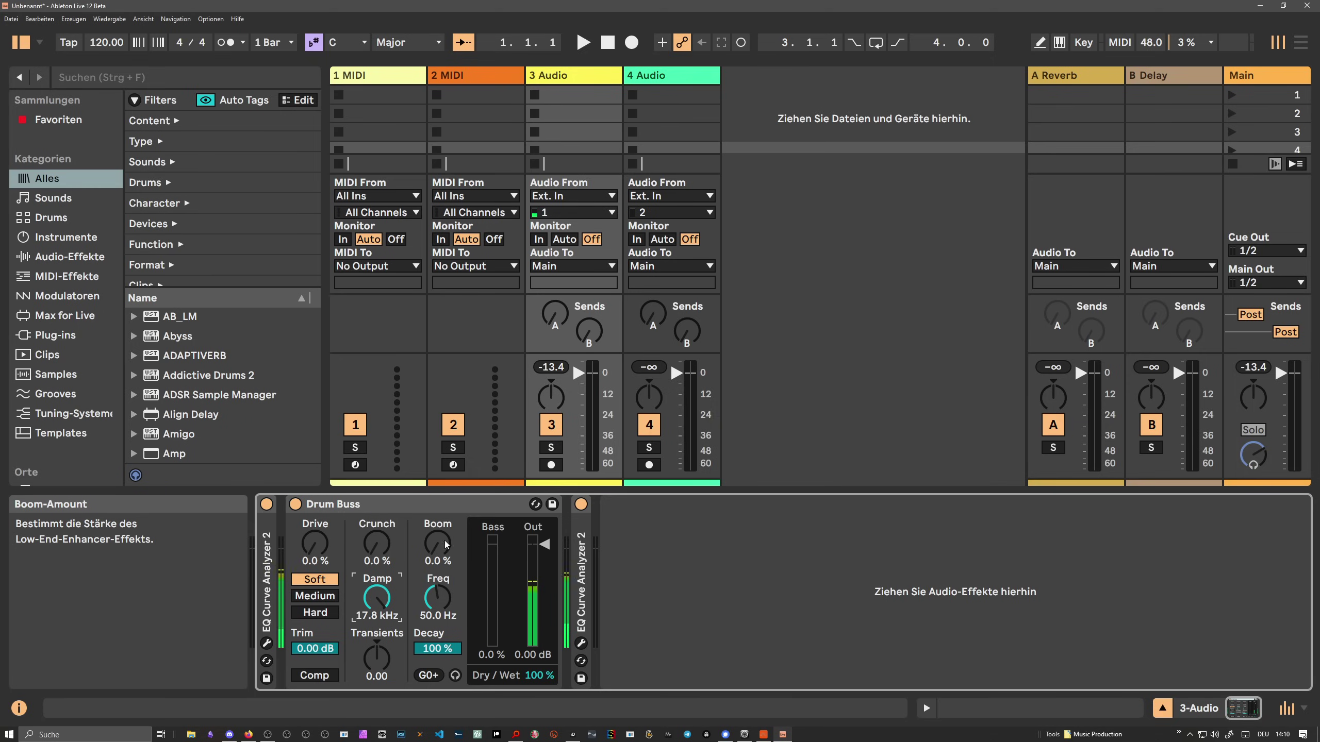
{"action": "left_click_drag", "start_coordinate": [436, 599], "coordinate": [435, 603]}
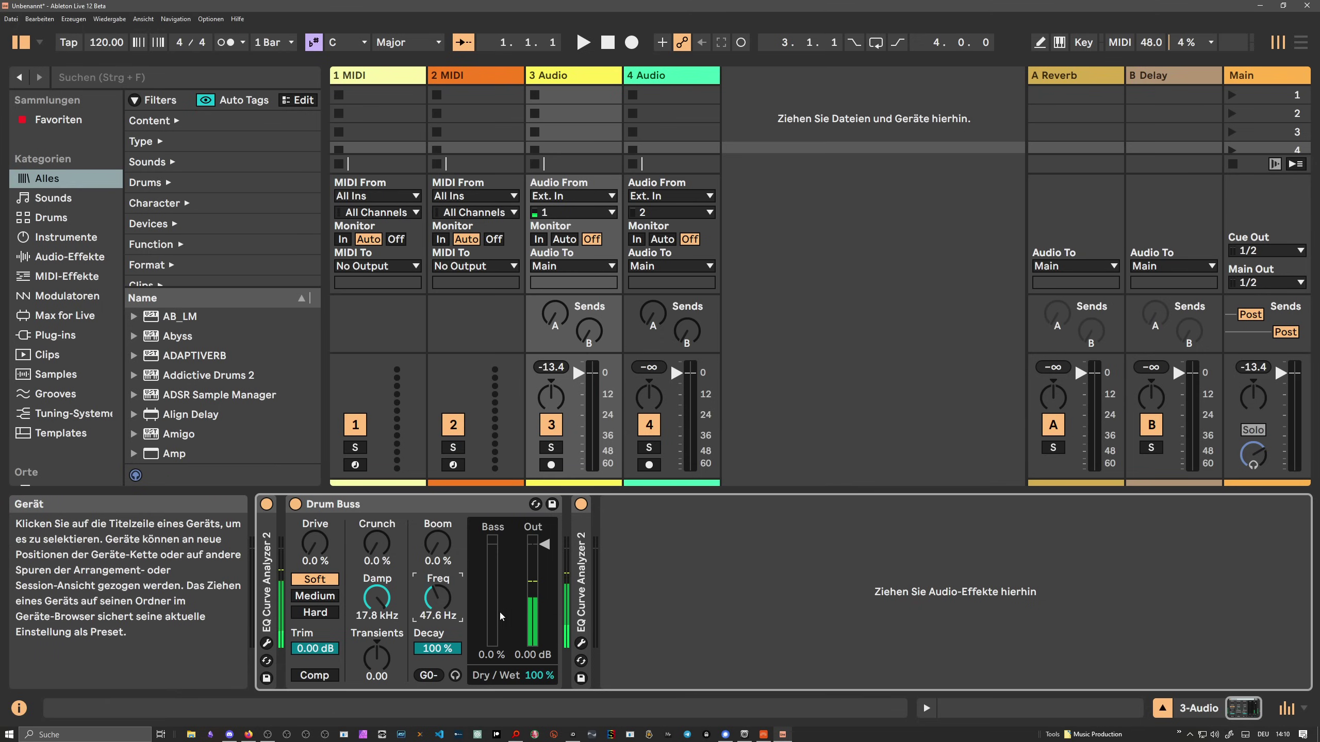
Step: Open the EQ Curve Analyzer 2 window, moved over the mixer and enlarged
{"action": "left_click", "coordinate": [581, 643]}
{"action": "left_click_drag", "start_coordinate": [312, 71], "coordinate": [744, 207]}
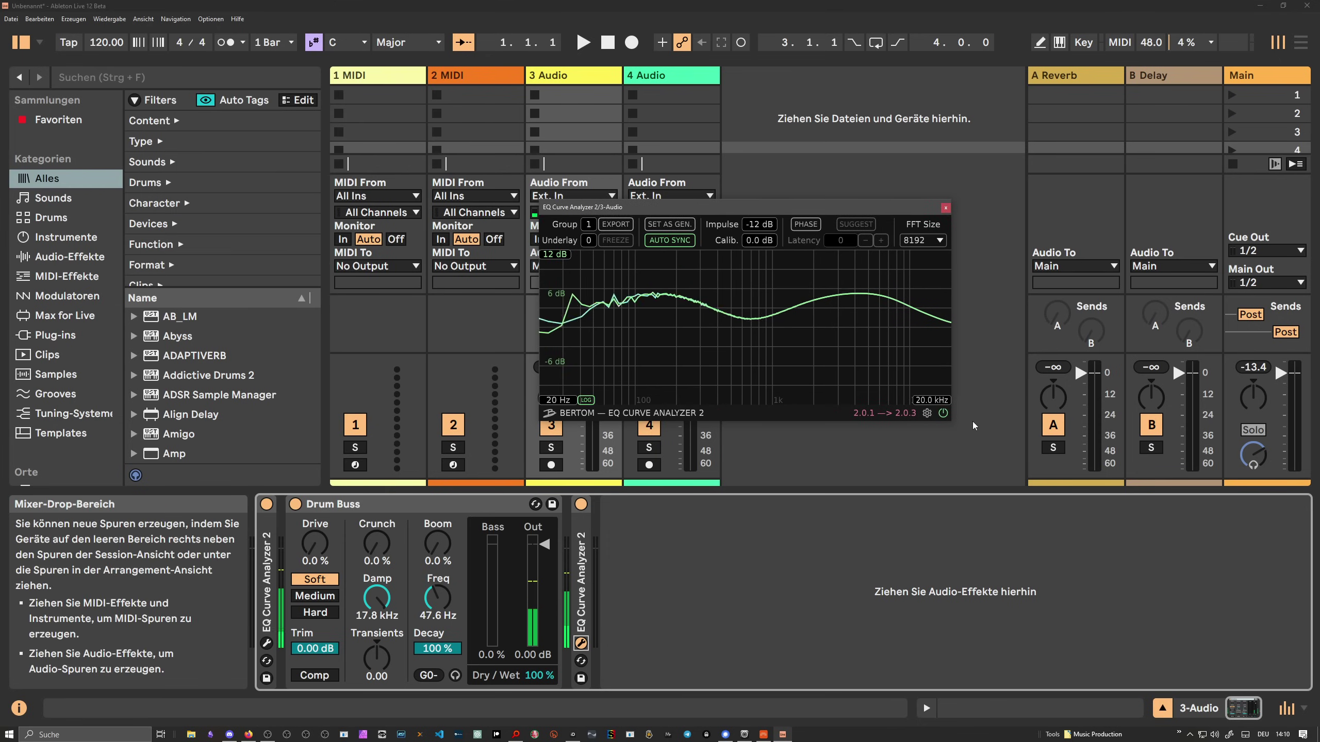
{"action": "left_click_drag", "start_coordinate": [951, 424], "coordinate": [1204, 584]}
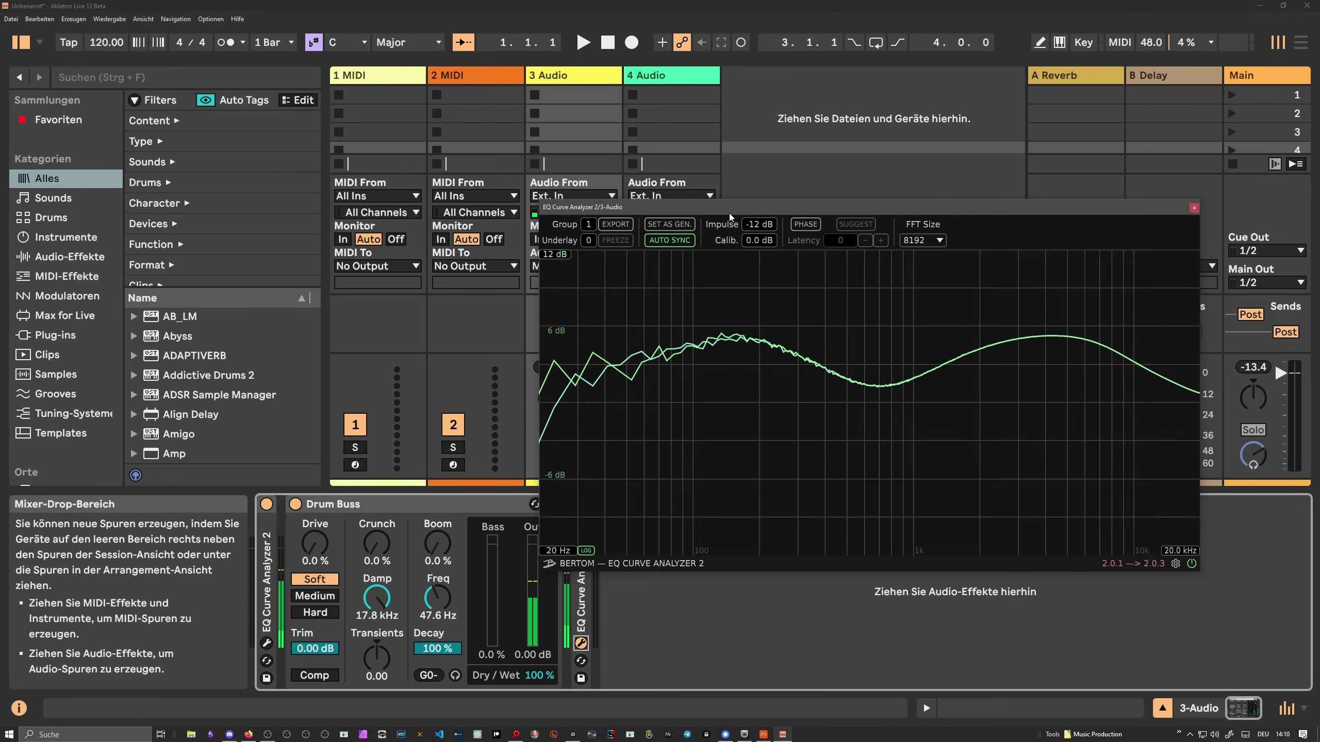
{"action": "left_click_drag", "start_coordinate": [729, 212], "coordinate": [537, 118]}
Step: Nudge boom Freq to 47.2 Hz and audition Medium distortion before returning to Soft
{"action": "left_click_drag", "start_coordinate": [438, 598], "coordinate": [437, 600]}
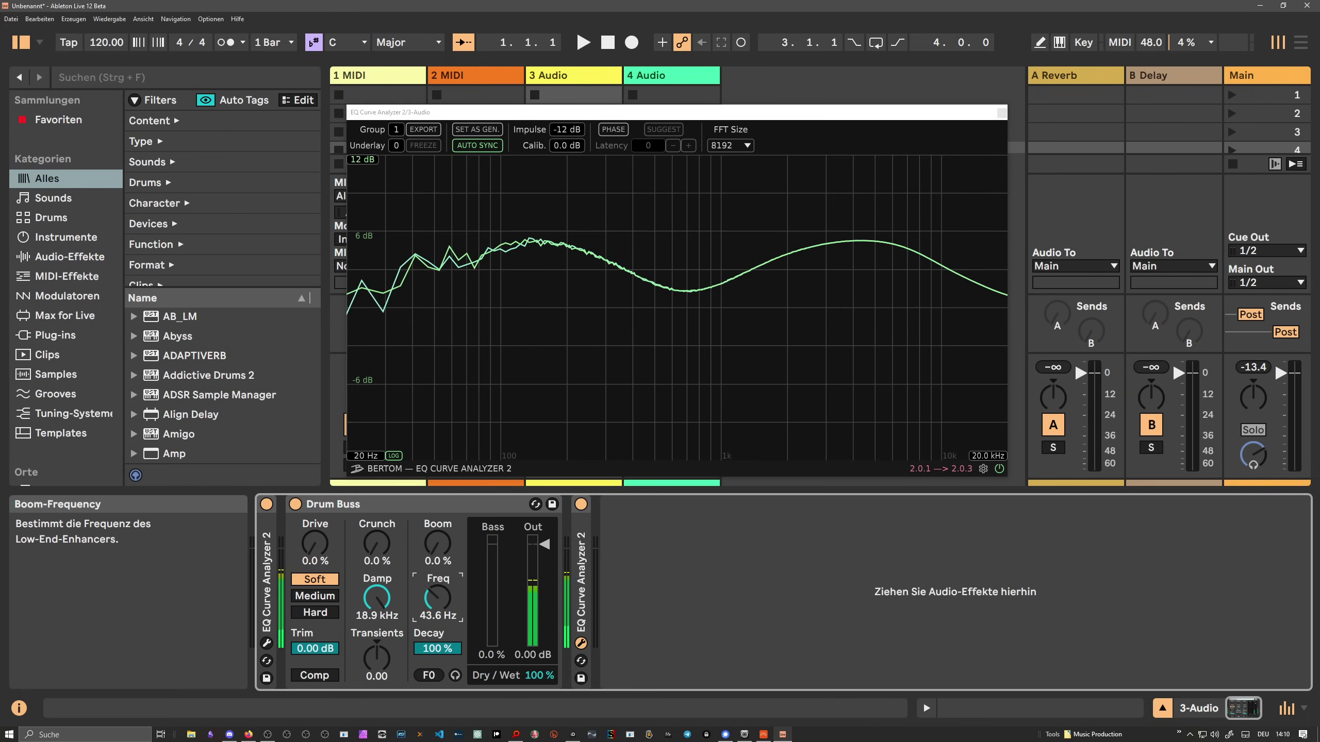
{"action": "left_click", "coordinate": [313, 596]}
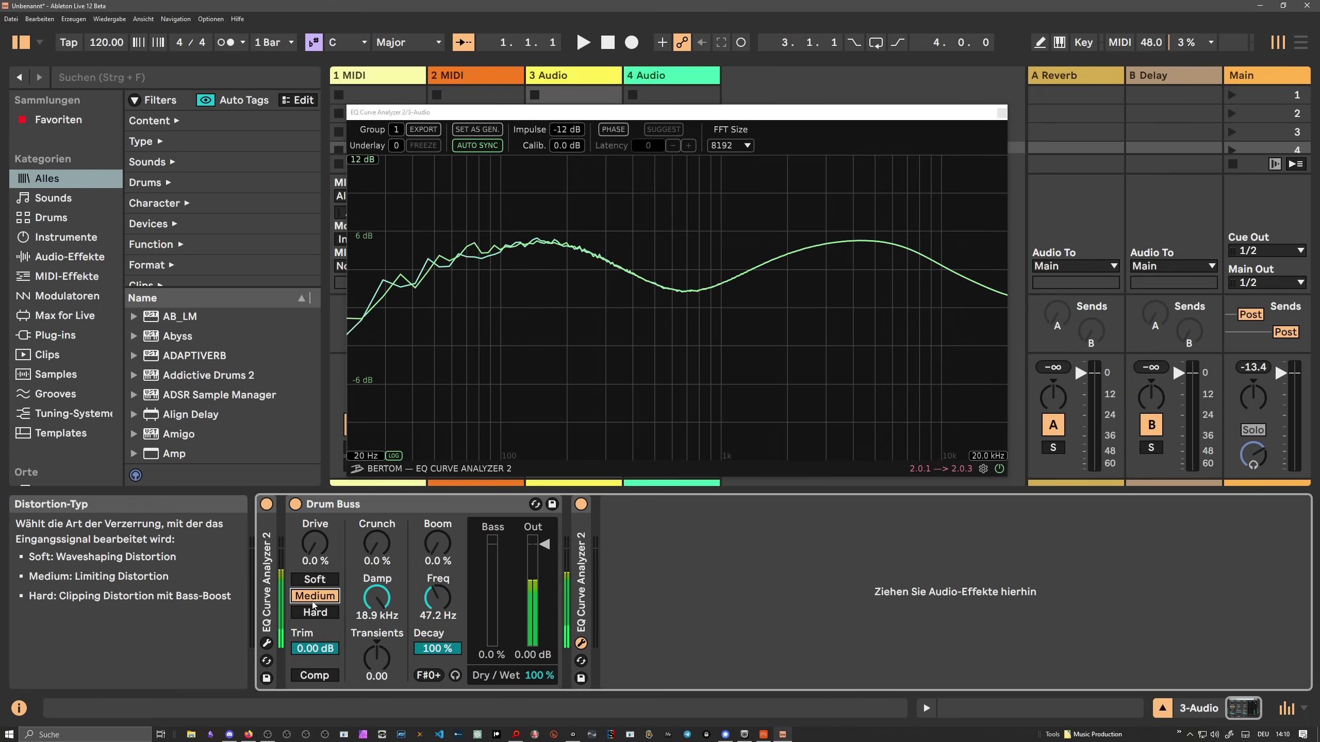
{"action": "left_click", "coordinate": [314, 579]}
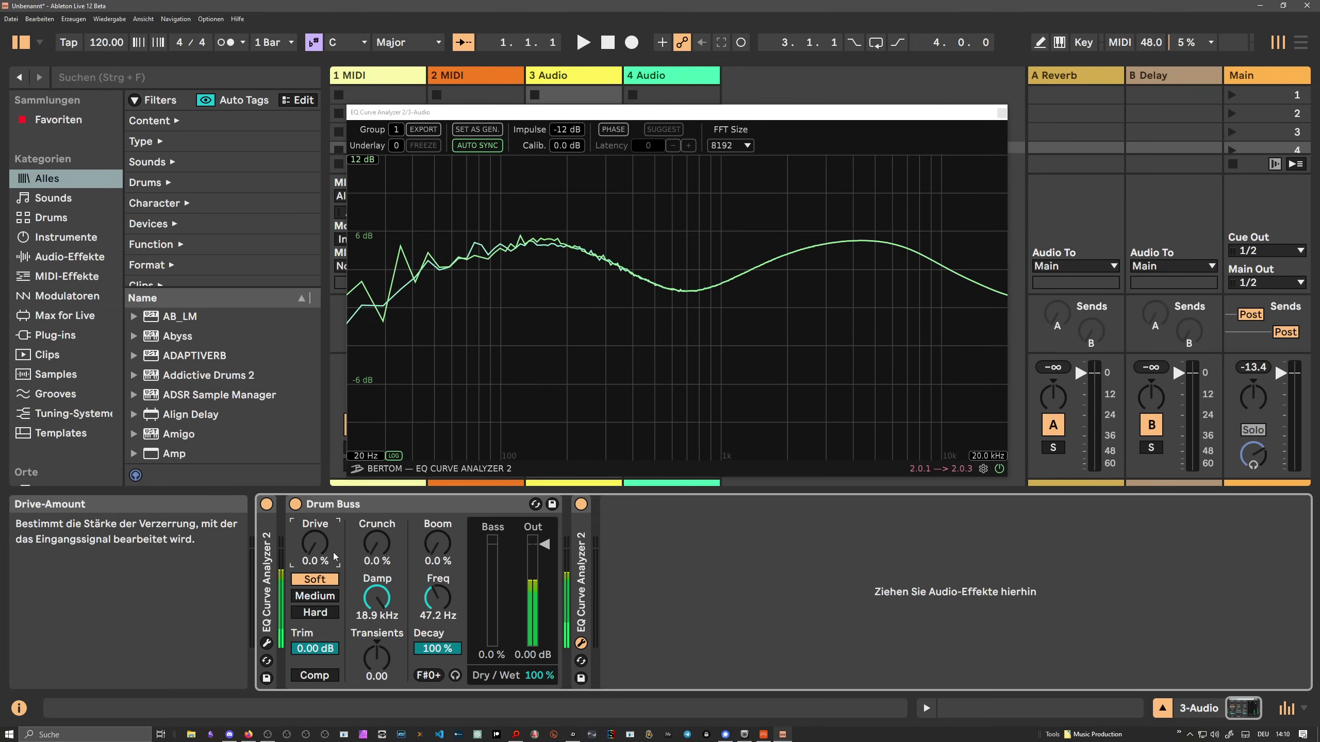
{"action": "left_click", "coordinate": [375, 550]}
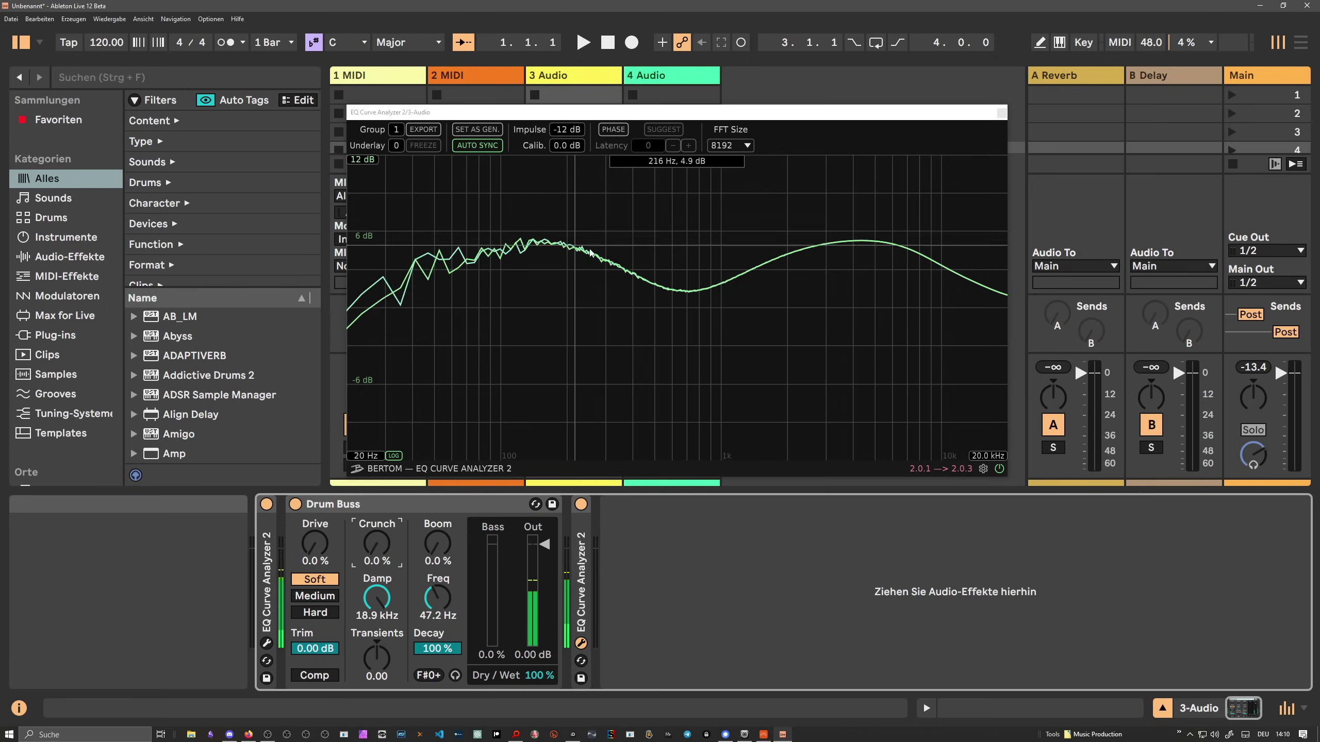
Step: Bypass the Drum Buss briefly to hear the dry drums, then turn it back on
{"action": "left_click", "coordinate": [295, 504]}
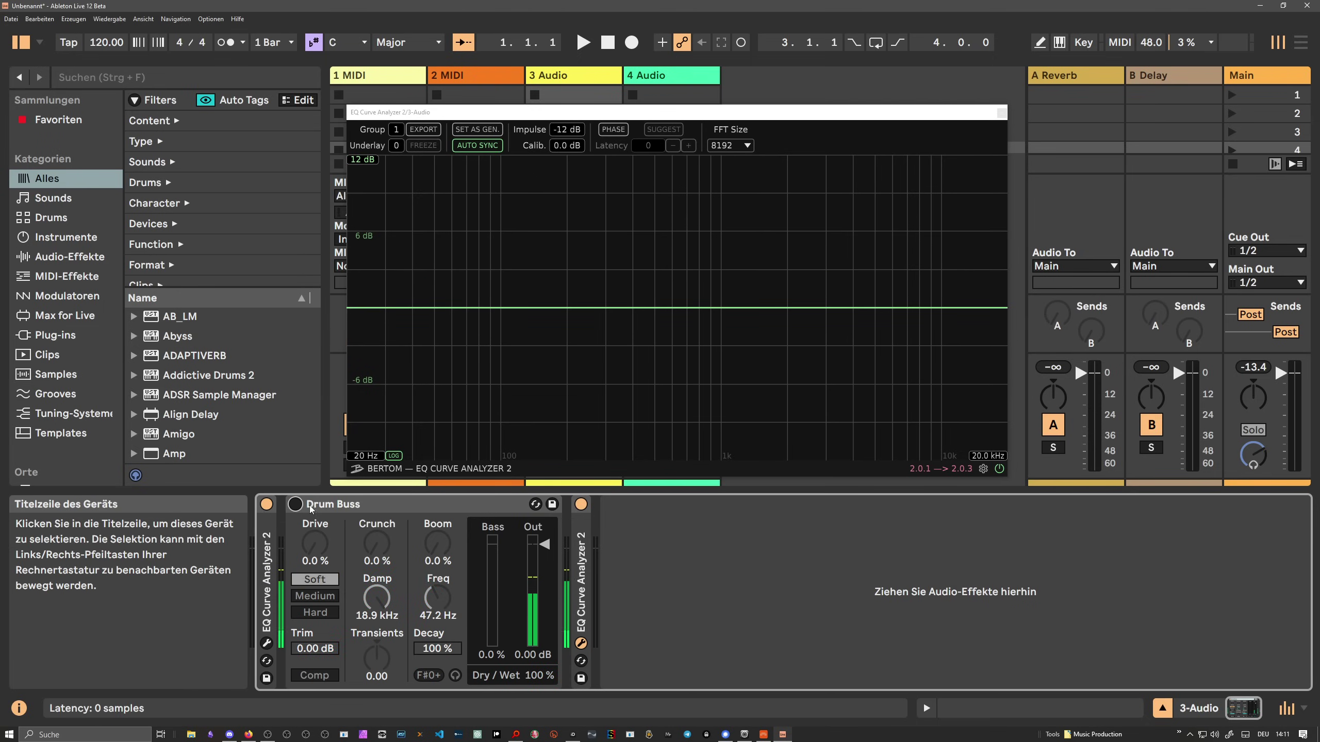
{"action": "left_click", "coordinate": [296, 504]}
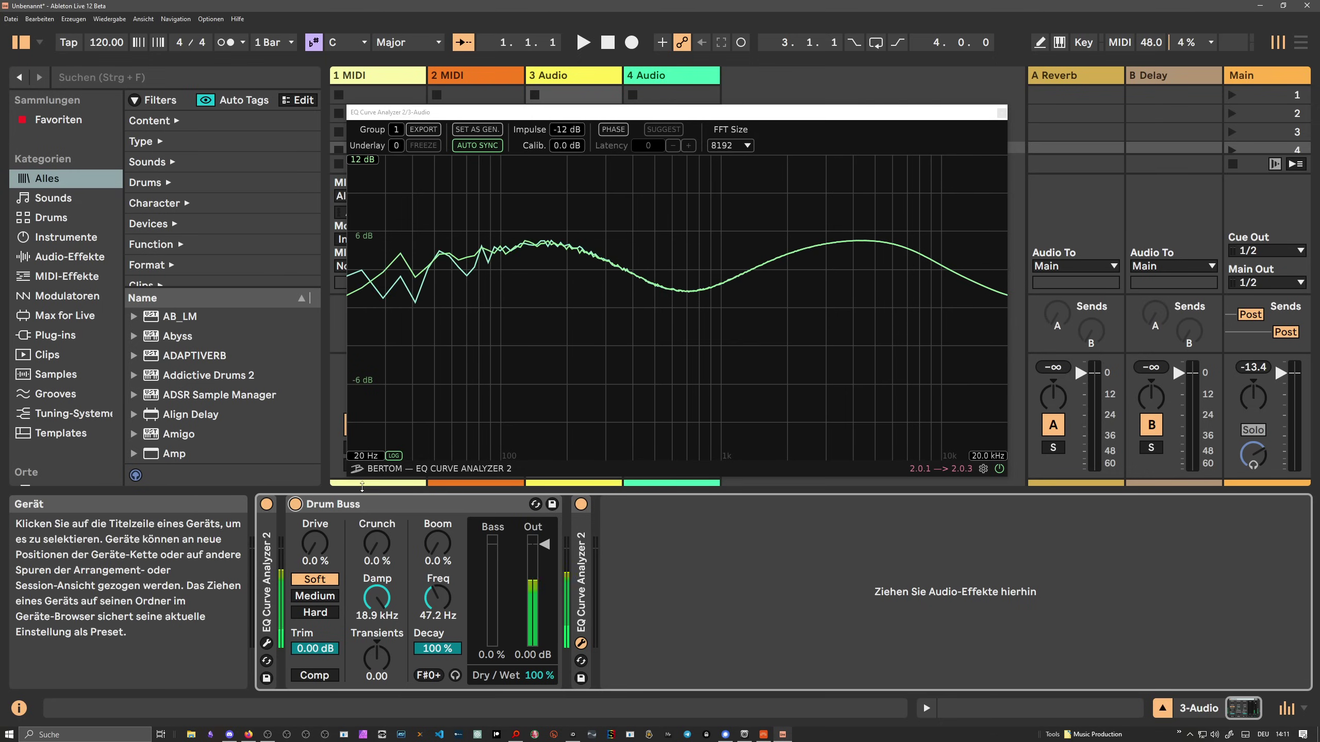
Step: Set distortion to Hard and try Drive and Crunch, resetting Crunch to 0 %
{"action": "left_click", "coordinate": [314, 596]}
{"action": "left_click", "coordinate": [322, 613]}
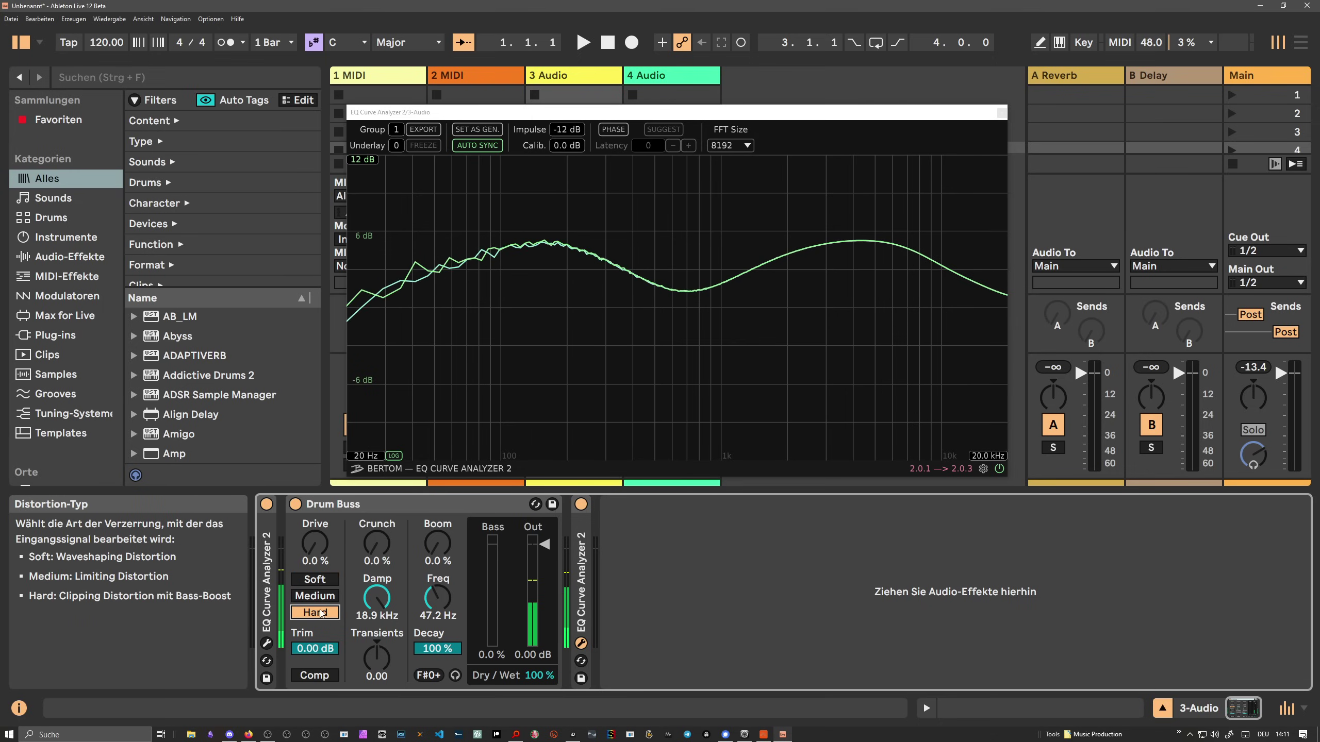
{"action": "mouse_move", "coordinate": [315, 543]}
{"action": "left_mouse_down"}
{"action": "mouse_move", "coordinate": [315, 520]}
{"action": "mouse_move", "coordinate": [315, 551]}
{"action": "left_mouse_up"}
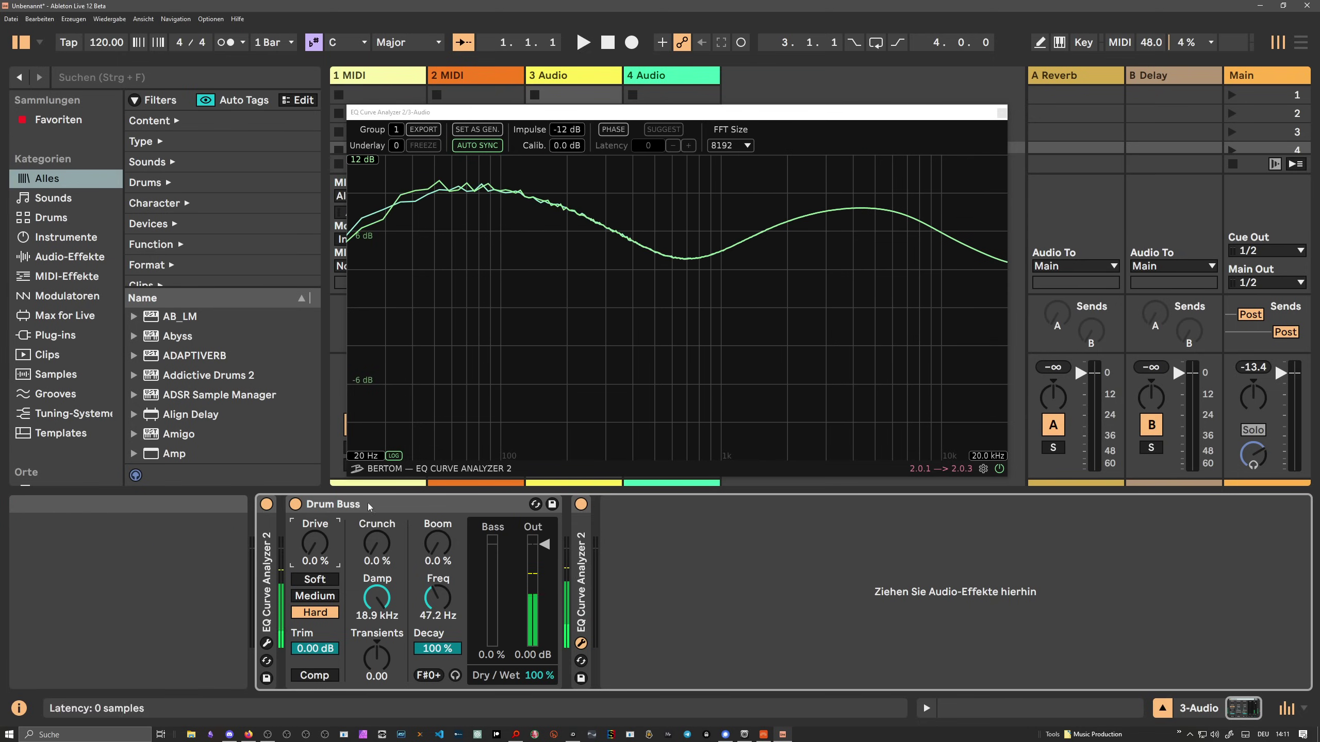
{"action": "mouse_move", "coordinate": [377, 543]}
{"action": "left_mouse_down"}
{"action": "mouse_move", "coordinate": [377, 529]}
{"action": "mouse_move", "coordinate": [385, 542]}
{"action": "left_mouse_up"}
{"action": "key", "text": "Delete"}
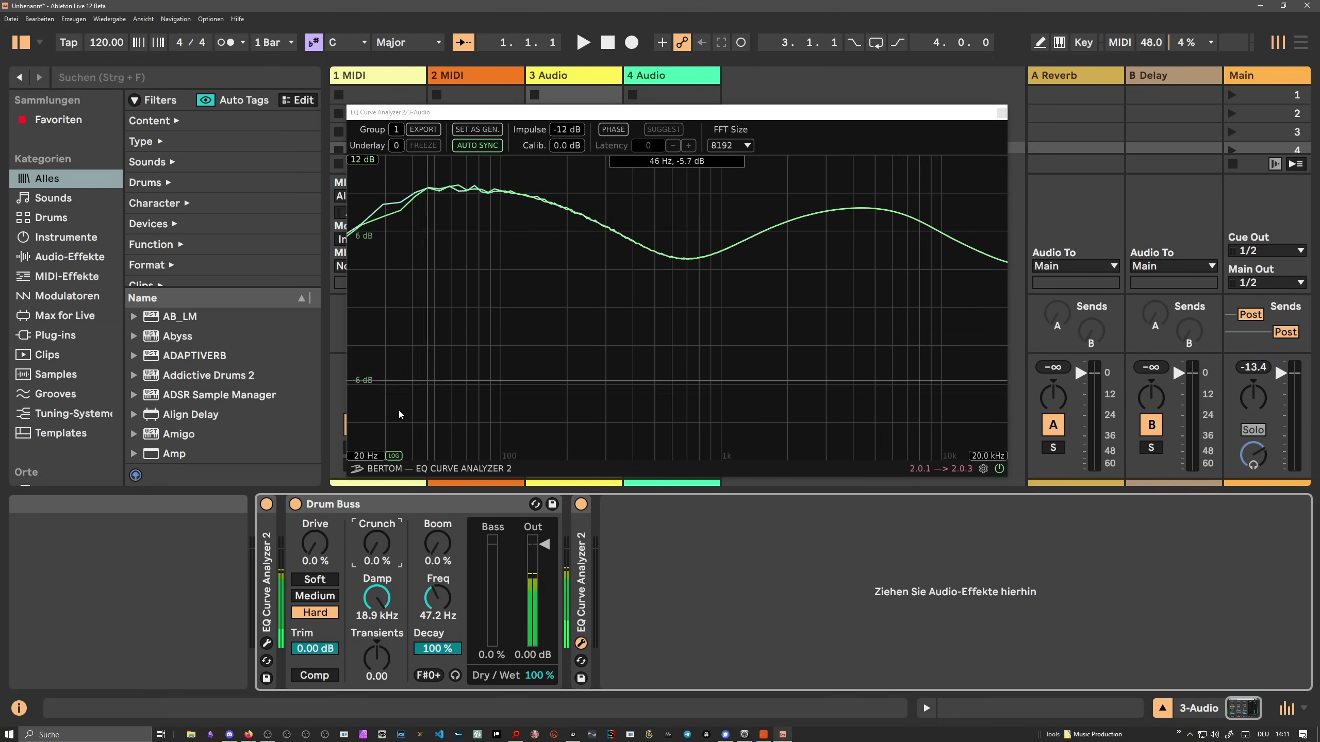
{"action": "left_click_drag", "start_coordinate": [377, 544], "coordinate": [377, 526]}
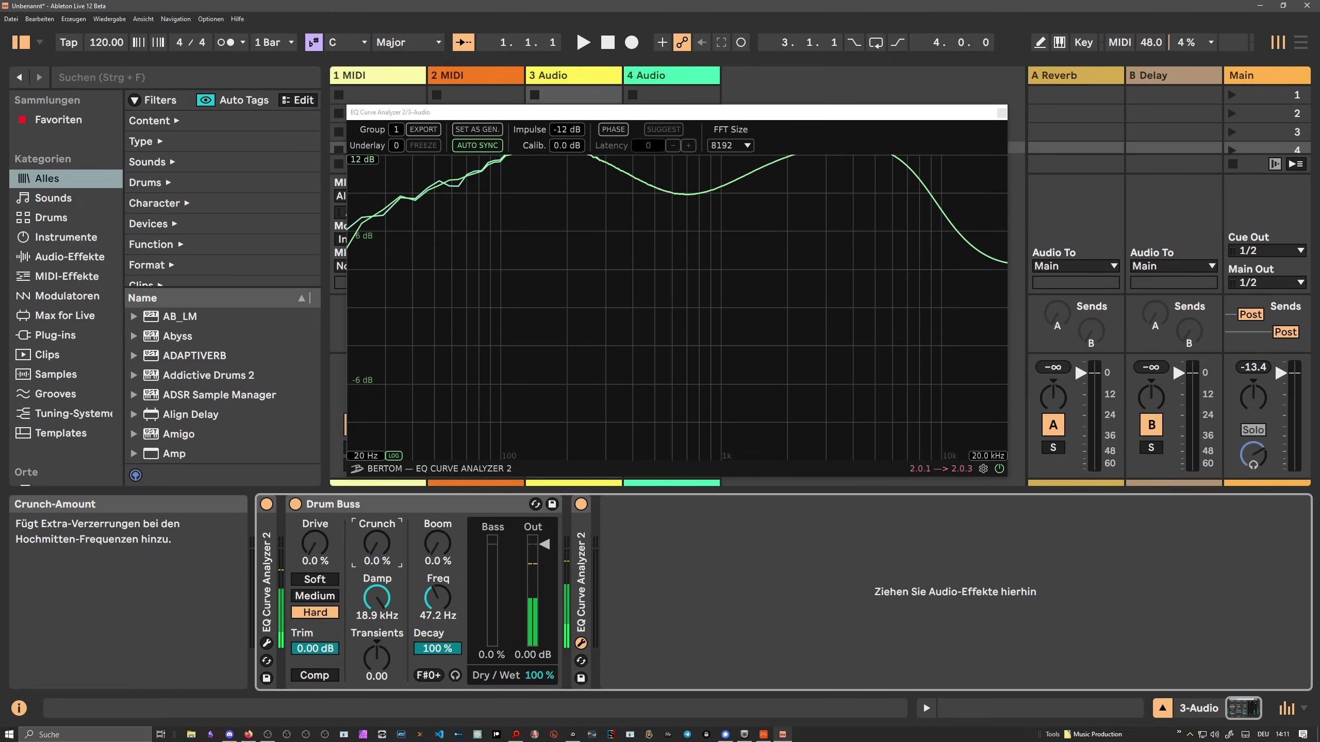
{"action": "key", "text": "Delete"}
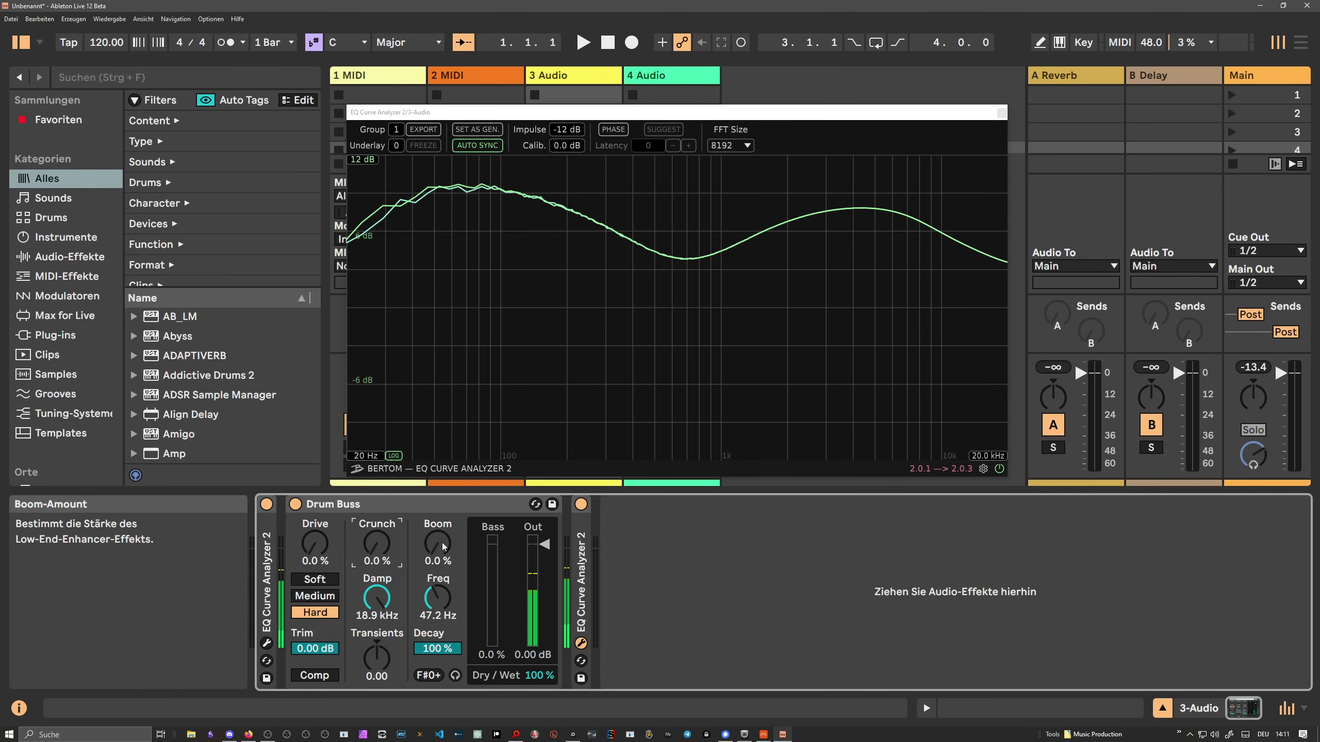
Step: Raise Boom to 30 % and tune its frequency to 43.6 Hz
{"action": "left_click_drag", "start_coordinate": [438, 544], "coordinate": [437, 528]}
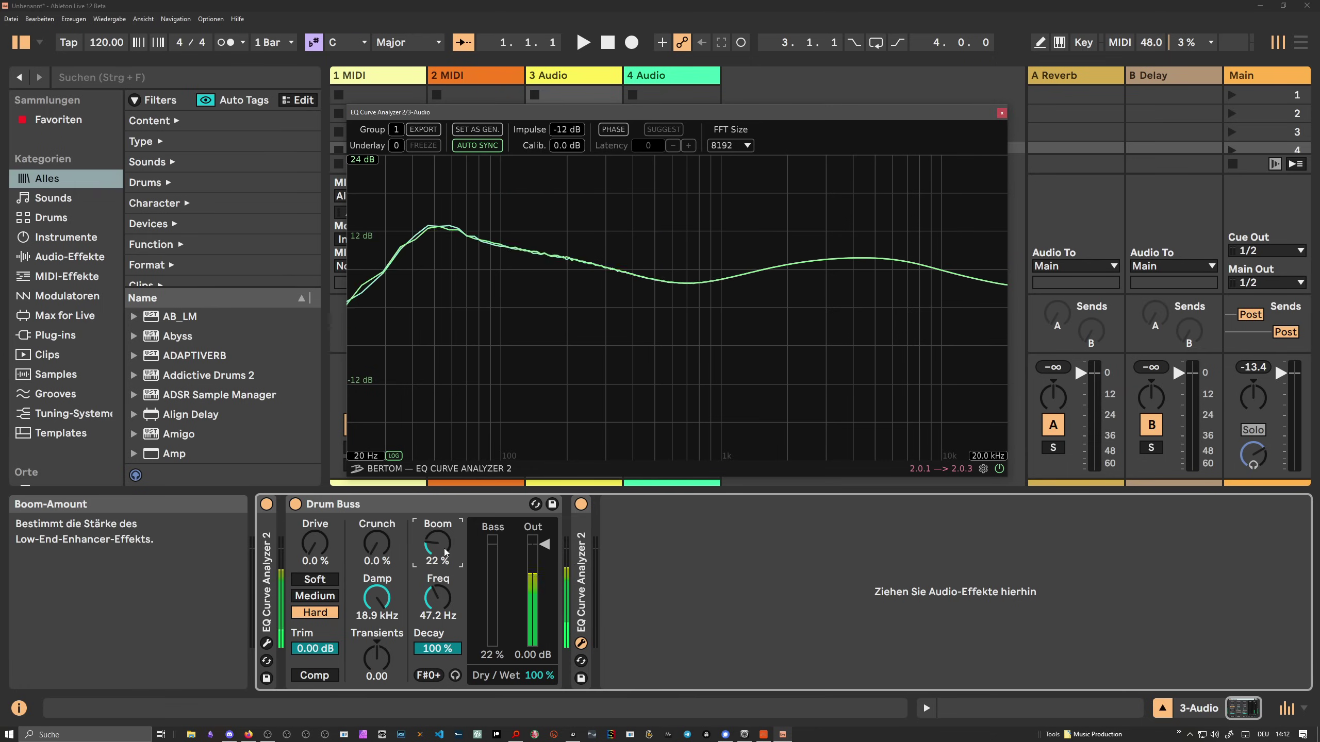
{"action": "left_click_drag", "start_coordinate": [438, 543], "coordinate": [438, 535]}
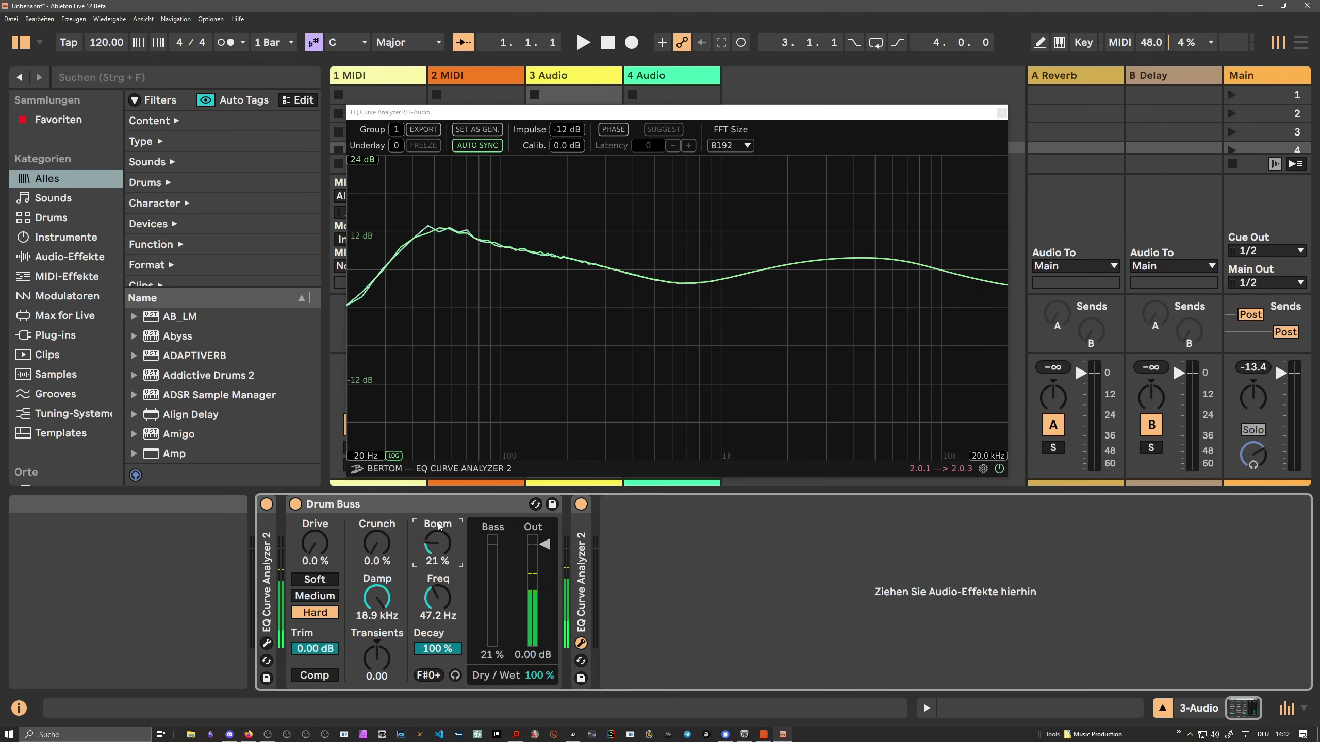
{"action": "left_click_drag", "start_coordinate": [439, 526], "coordinate": [439, 524]}
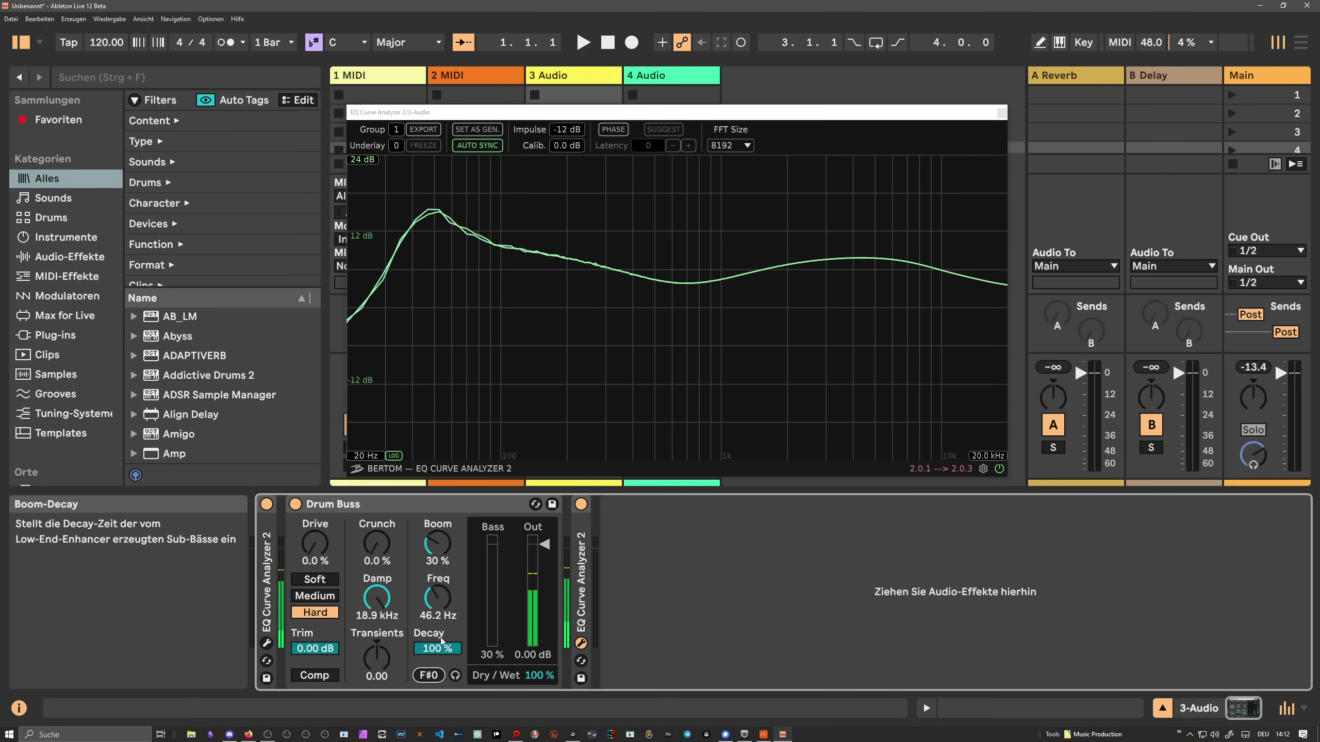
{"action": "left_click_drag", "start_coordinate": [437, 598], "coordinate": [437, 592]}
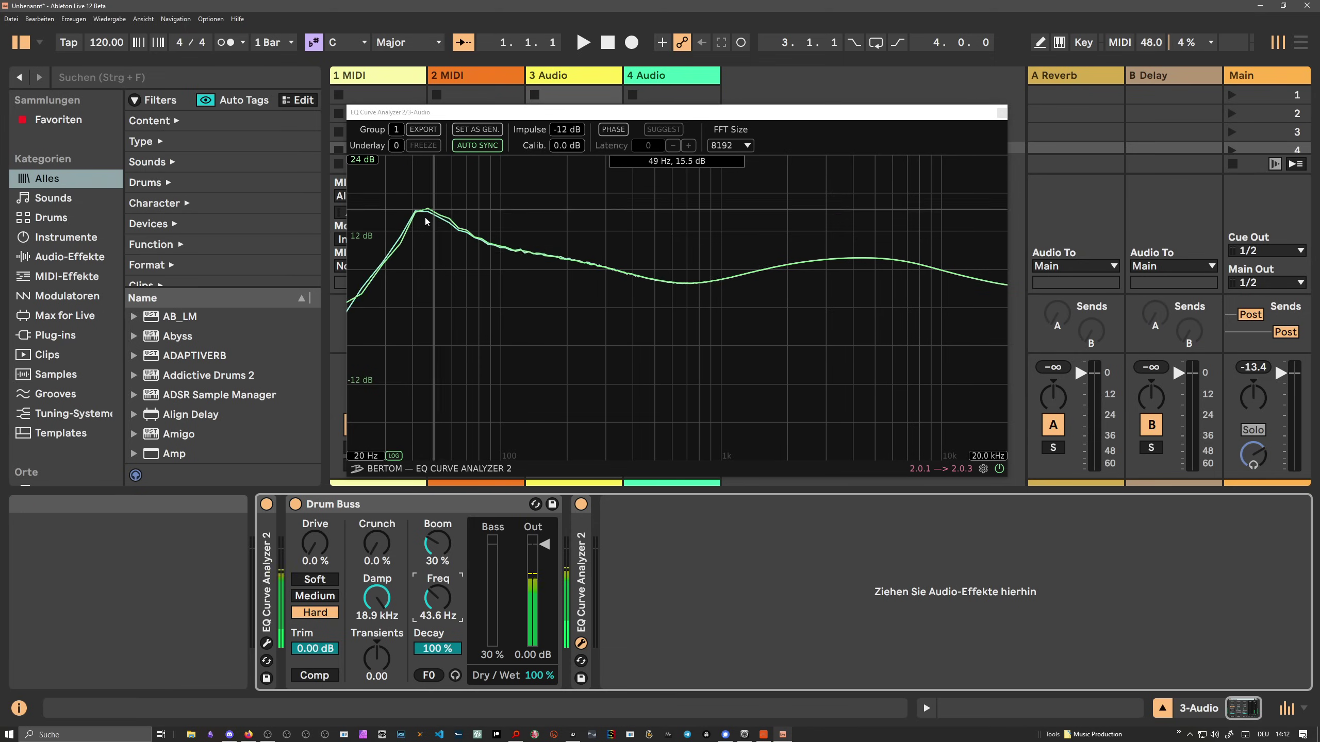
Step: Return Boom to 0 %, sweep Dry/Wet to compare, and close the EQ Curve Analyzer
{"action": "left_click_drag", "start_coordinate": [438, 544], "coordinate": [438, 572]}
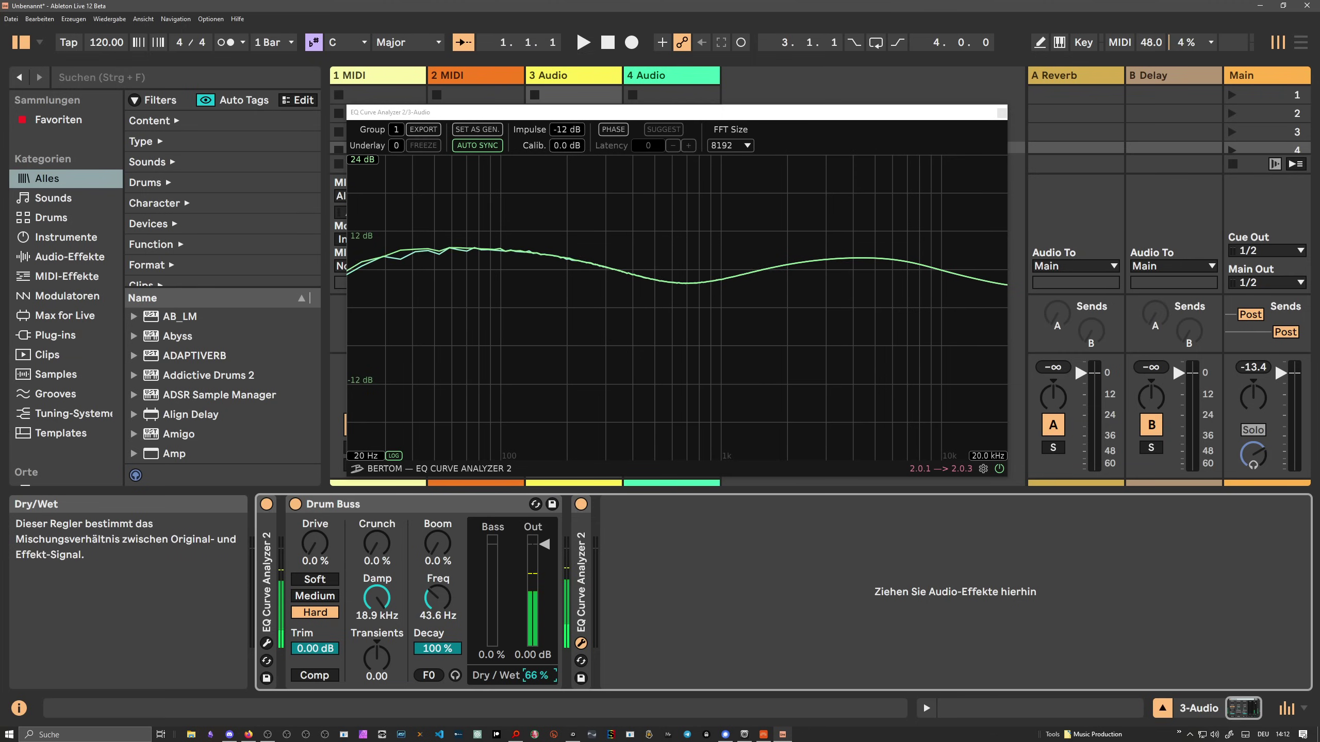
{"action": "mouse_move", "coordinate": [537, 675]}
{"action": "left_mouse_down"}
{"action": "mouse_move", "coordinate": [537, 709]}
{"action": "mouse_move", "coordinate": [537, 658]}
{"action": "left_mouse_up"}
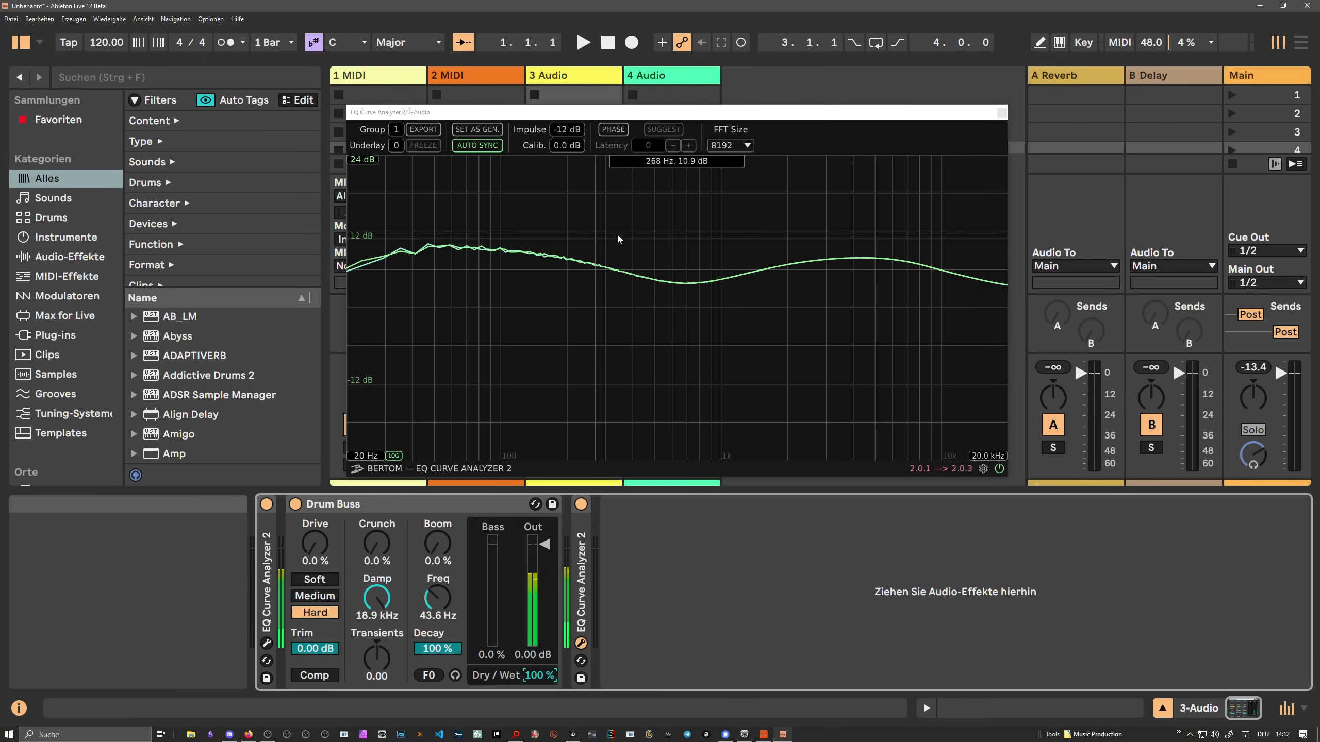
{"action": "left_click", "coordinate": [1001, 113]}
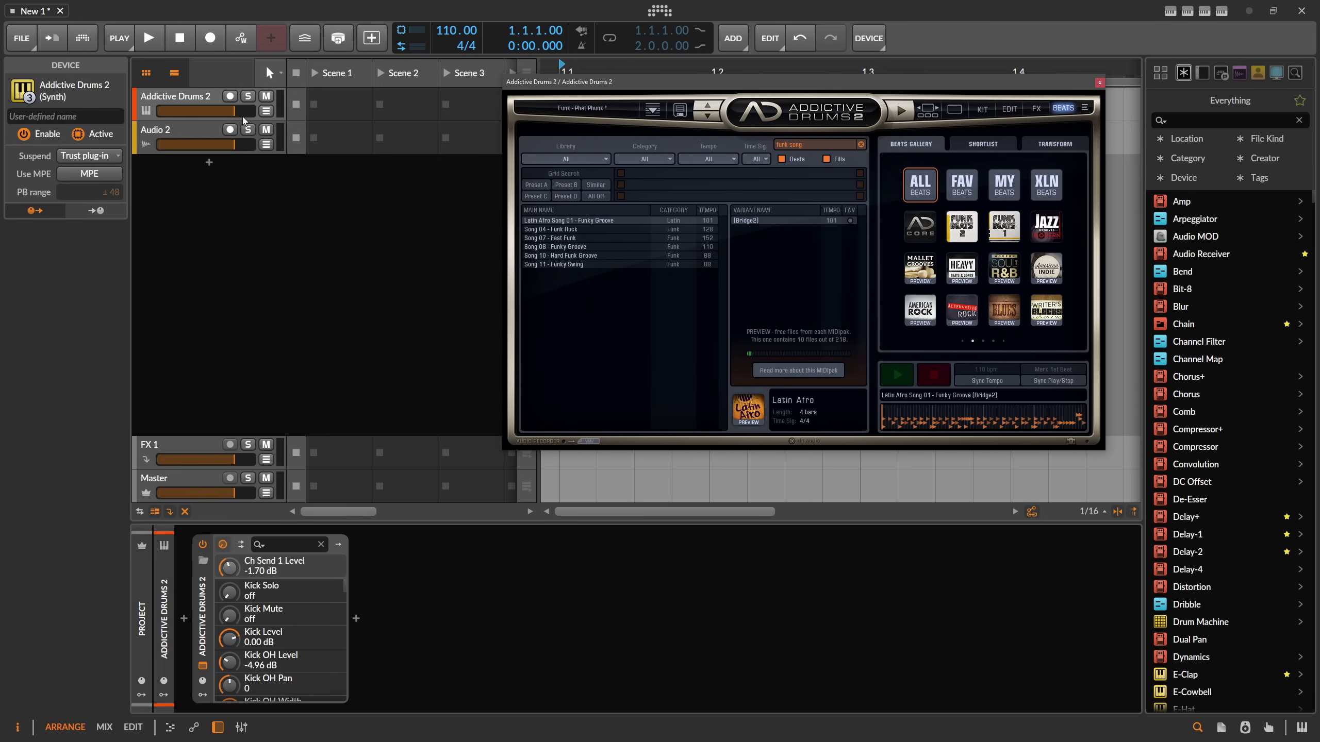
Step: Select the Addictive Drums 2 track in Bitwig and start its beat playing
{"action": "left_click", "coordinate": [185, 100]}
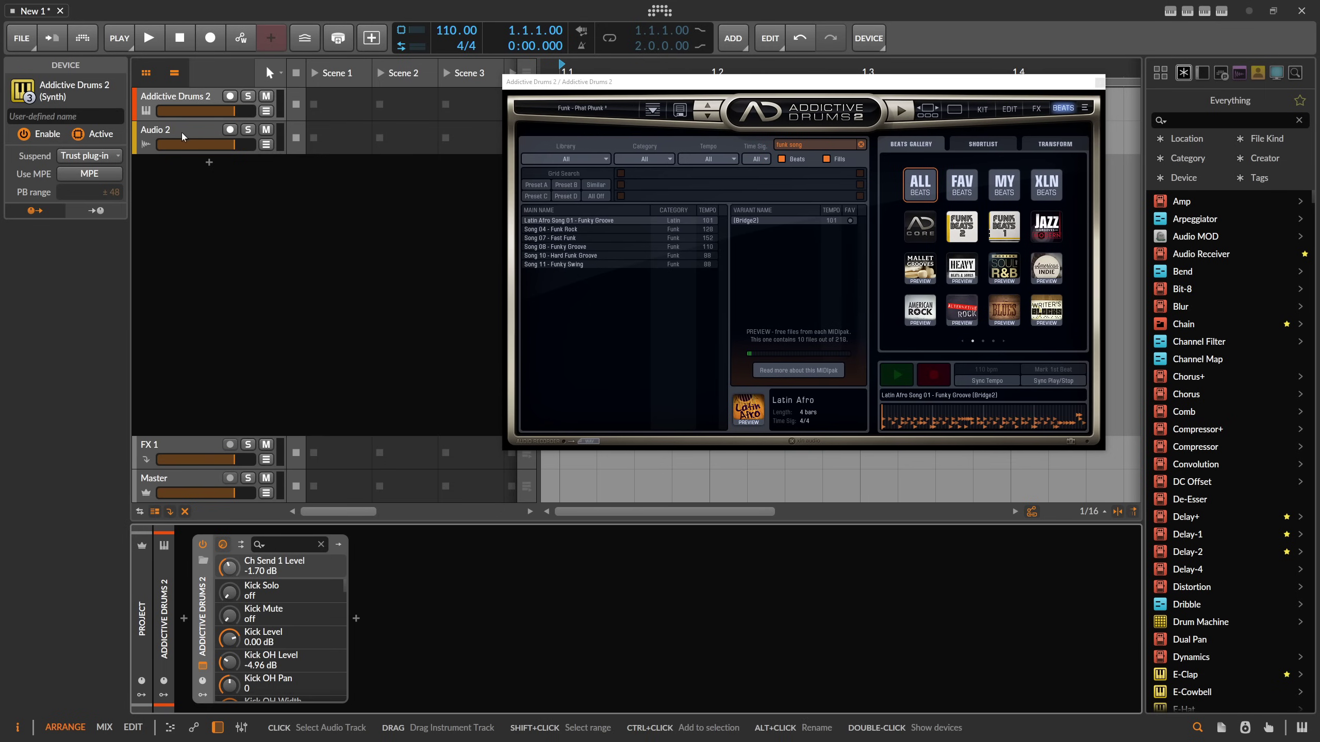
{"action": "left_click", "coordinate": [183, 100]}
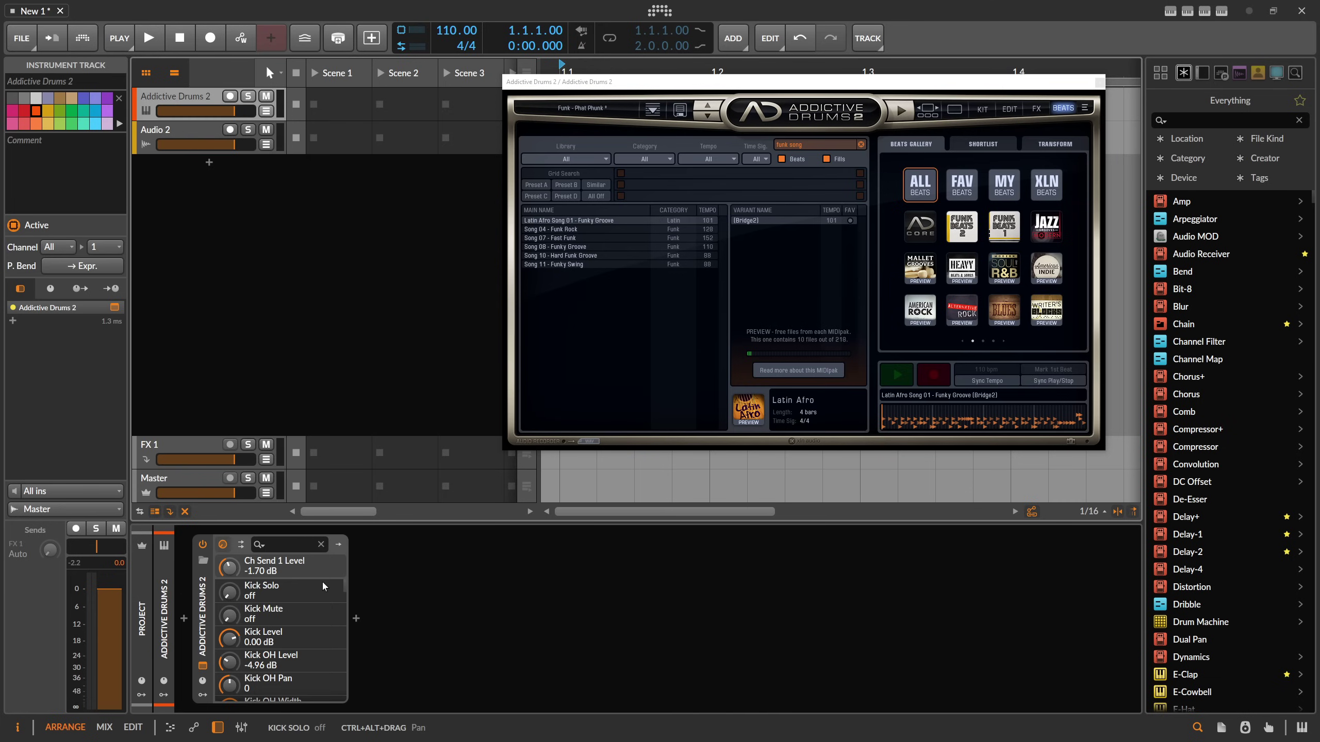
{"action": "left_click", "coordinate": [902, 110]}
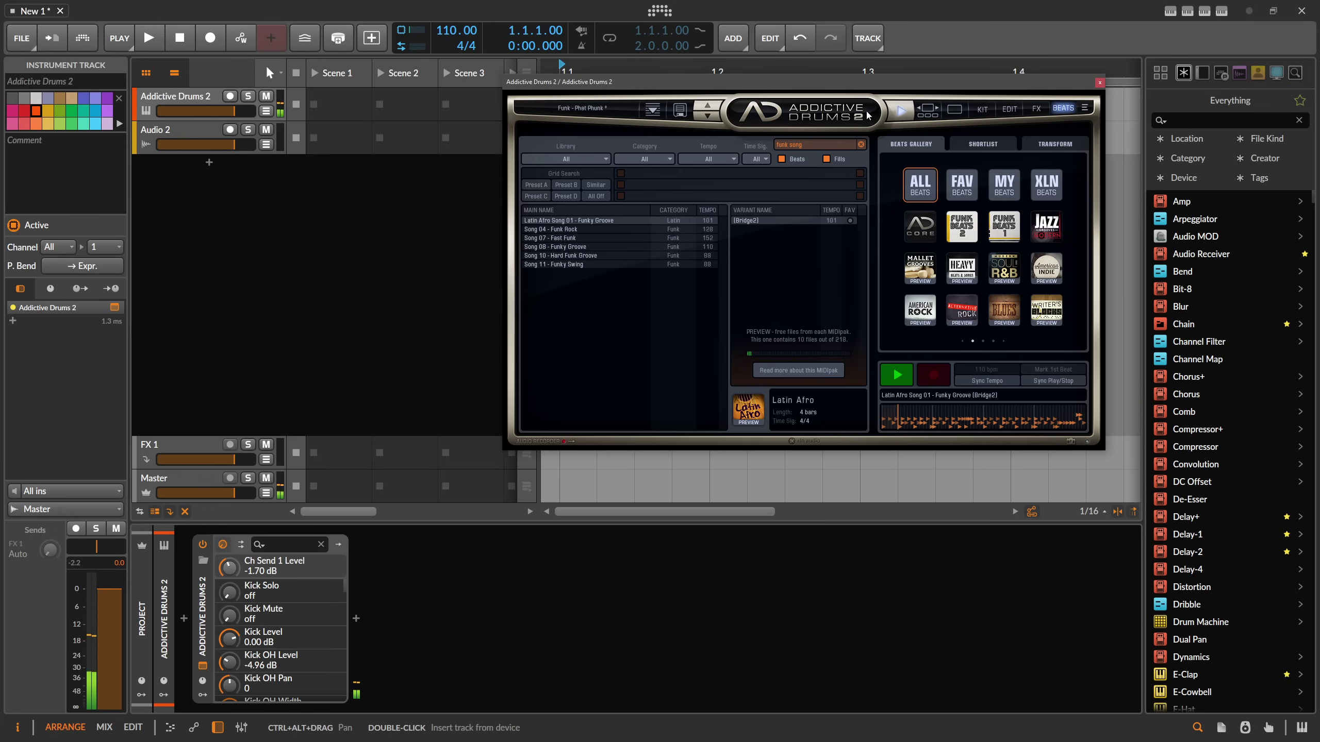
Step: Insert a Peak Limiter on the Master track, then reselect the Addictive Drums 2 track
{"action": "left_click", "coordinate": [175, 478]}
{"action": "left_click", "coordinate": [161, 621]}
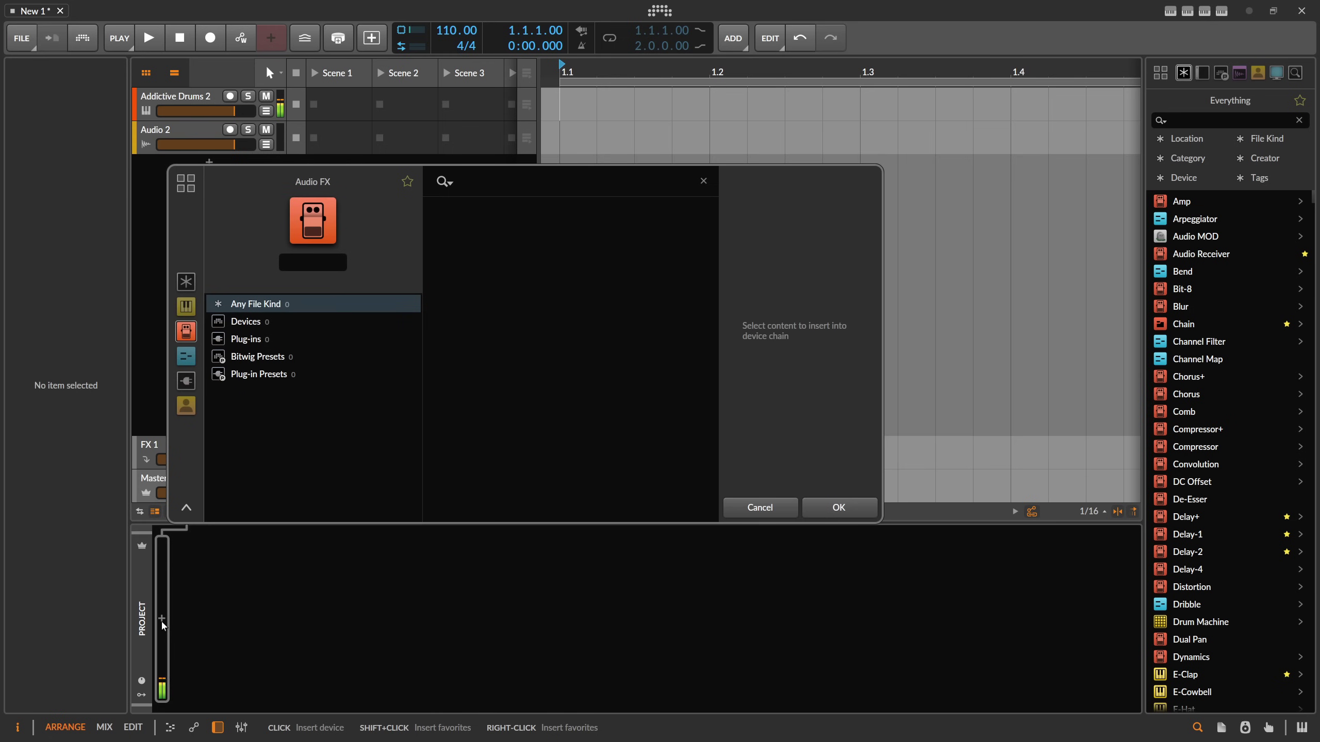
{"action": "type", "text": "peak"}
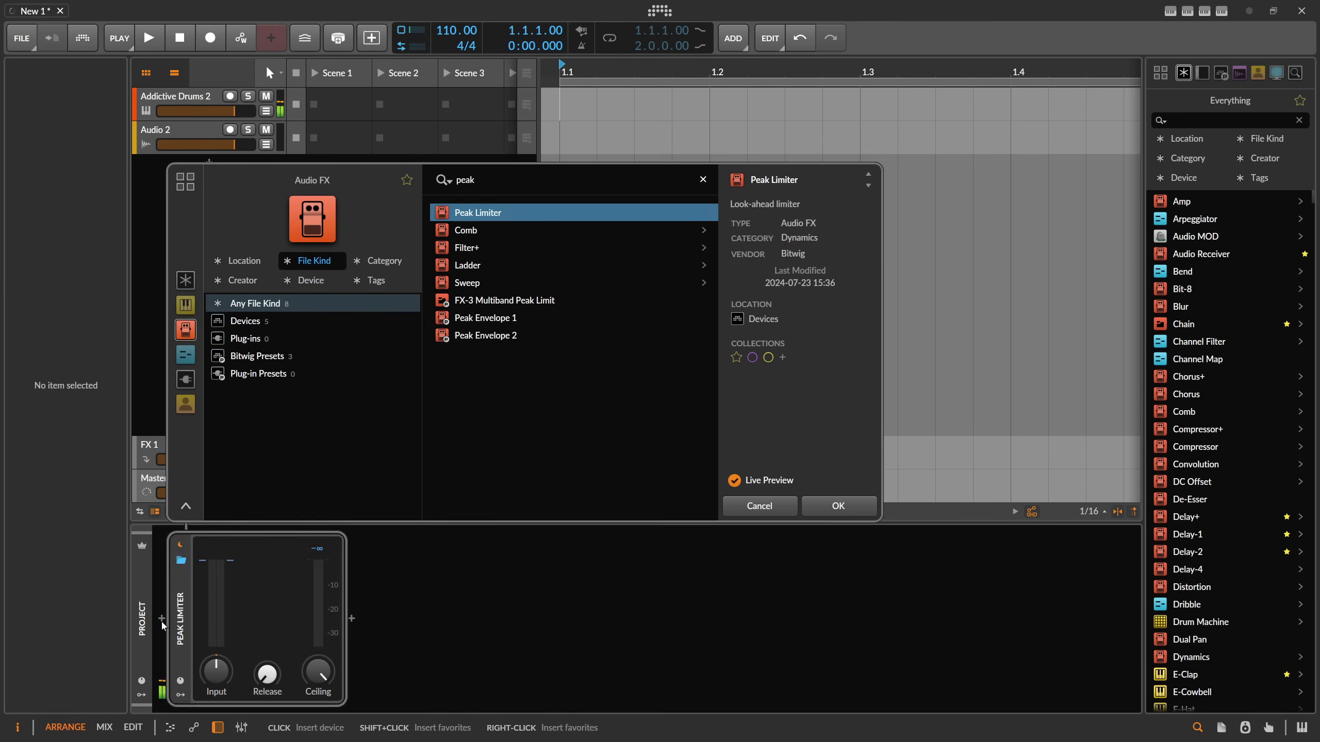
{"action": "key", "text": "Return"}
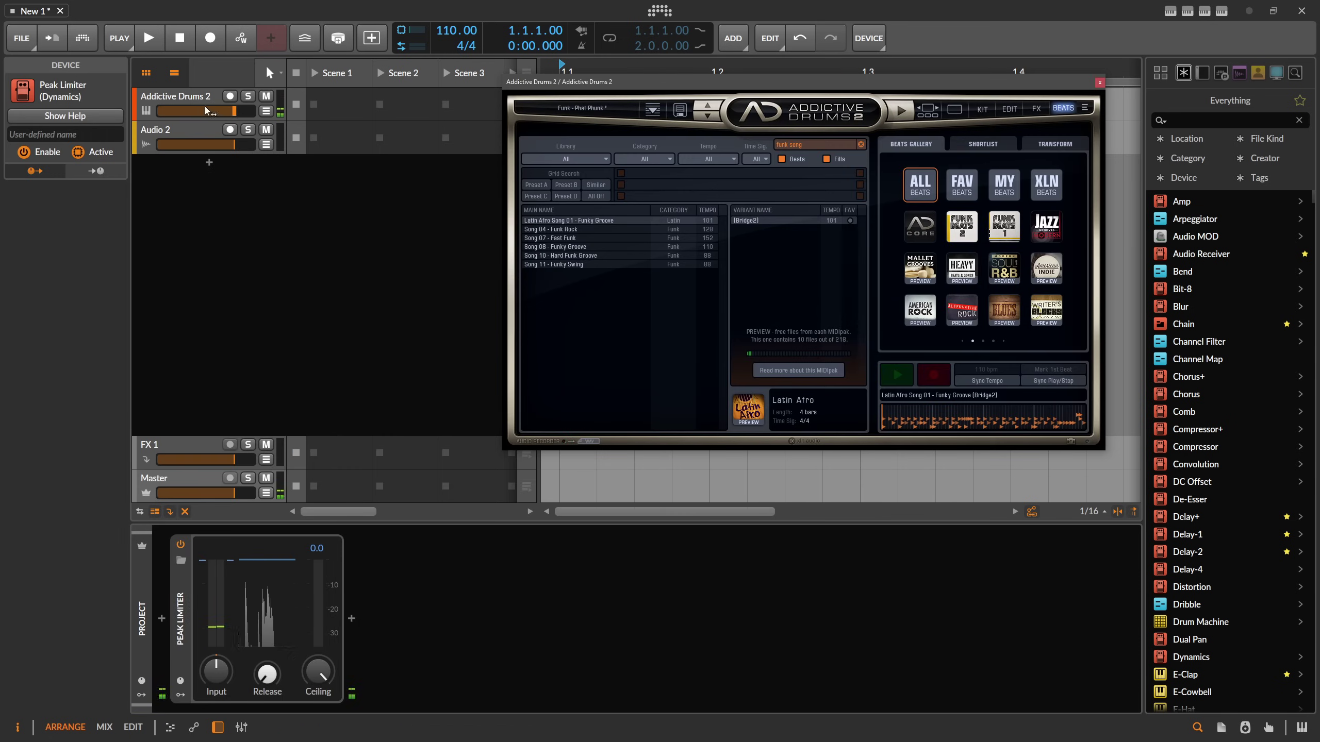
{"action": "left_click", "coordinate": [208, 111]}
Step: Search 'drum b' and load the Drum-Buss preset right after Addictive Drums 2
{"action": "left_click", "coordinate": [356, 621]}
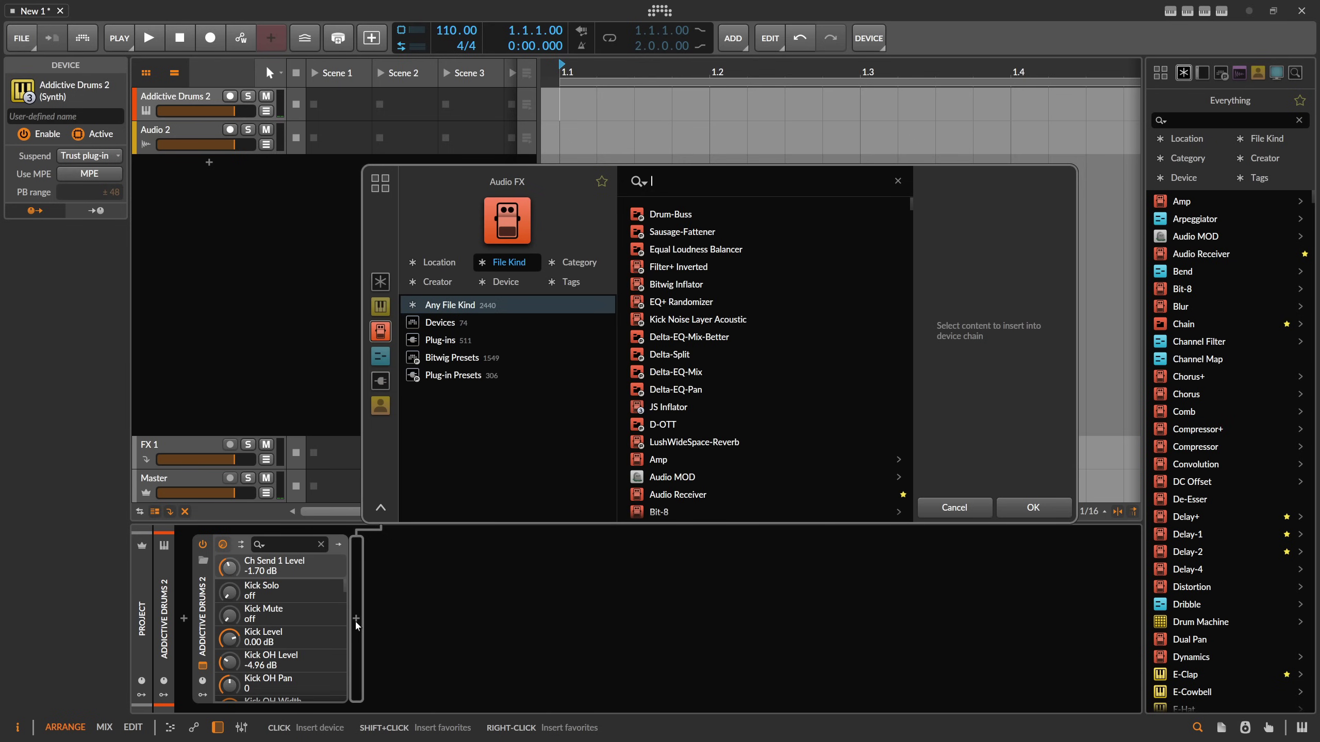
{"action": "type", "text": "drum b"}
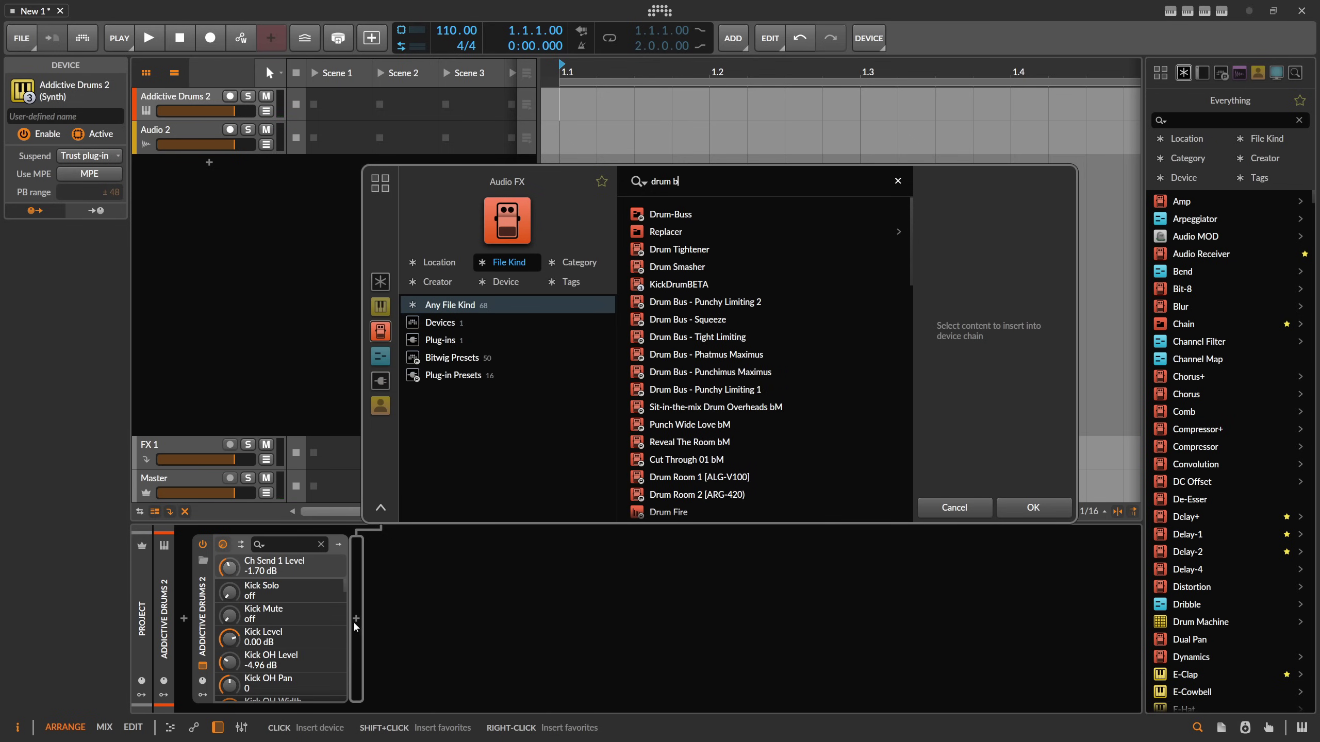
{"action": "left_click", "coordinate": [674, 213]}
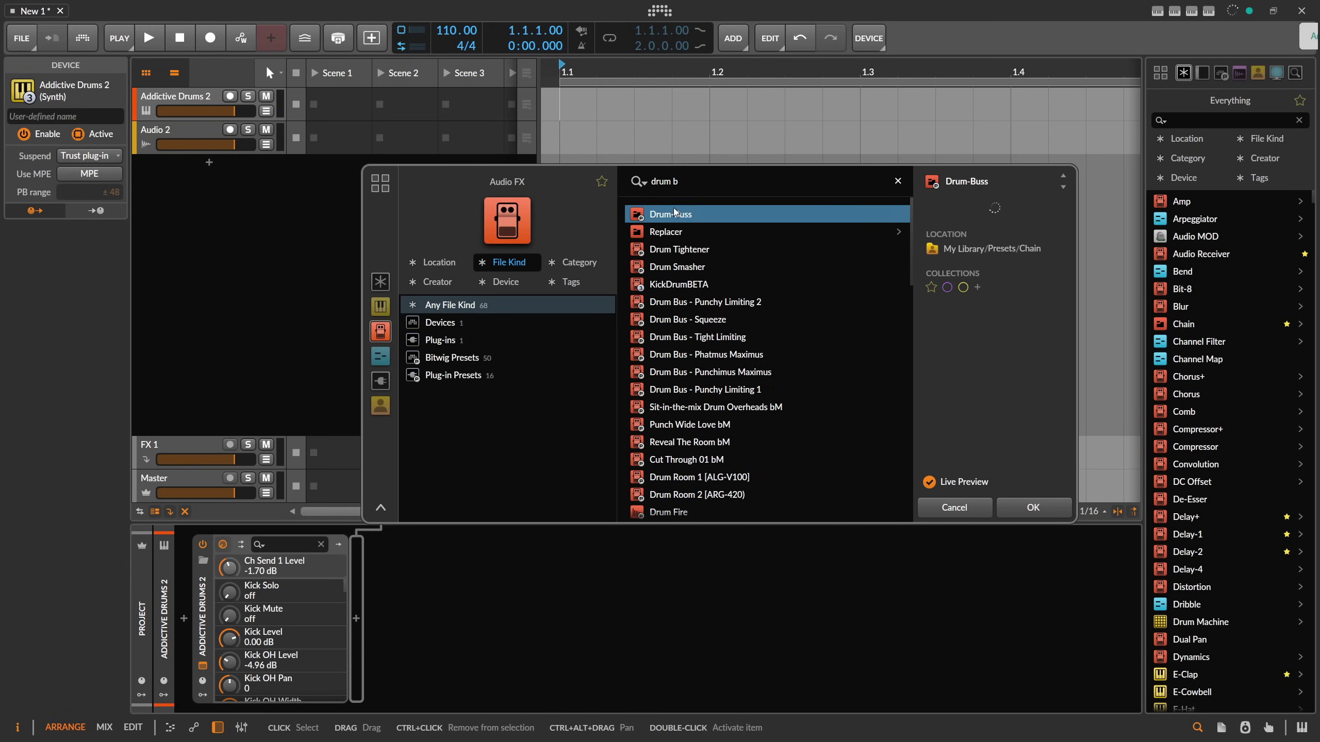
{"action": "left_click", "coordinate": [1003, 514]}
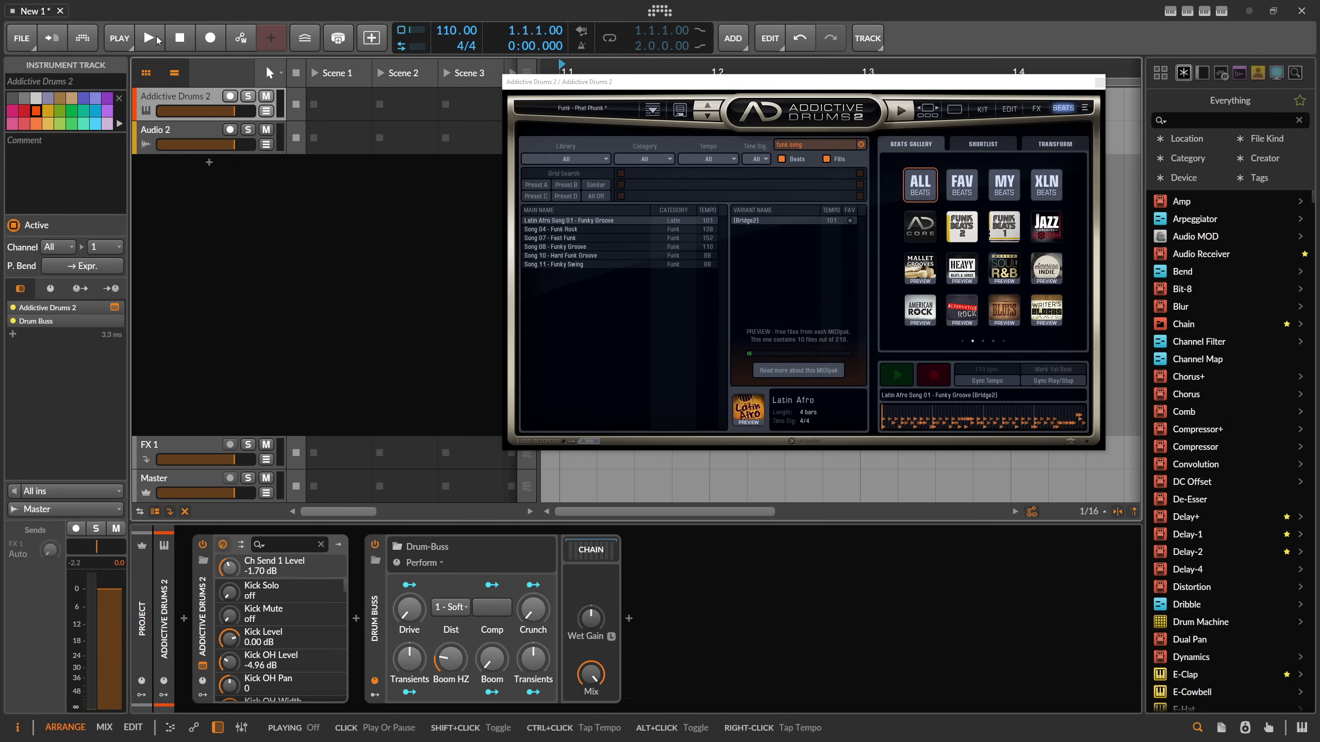
Step: Play the beat, A/B Drum-Buss off and on, and keep distortion at 1 - Soft
{"action": "left_click", "coordinate": [894, 113]}
{"action": "left_click_drag", "start_coordinate": [894, 81], "coordinate": [714, 81]}
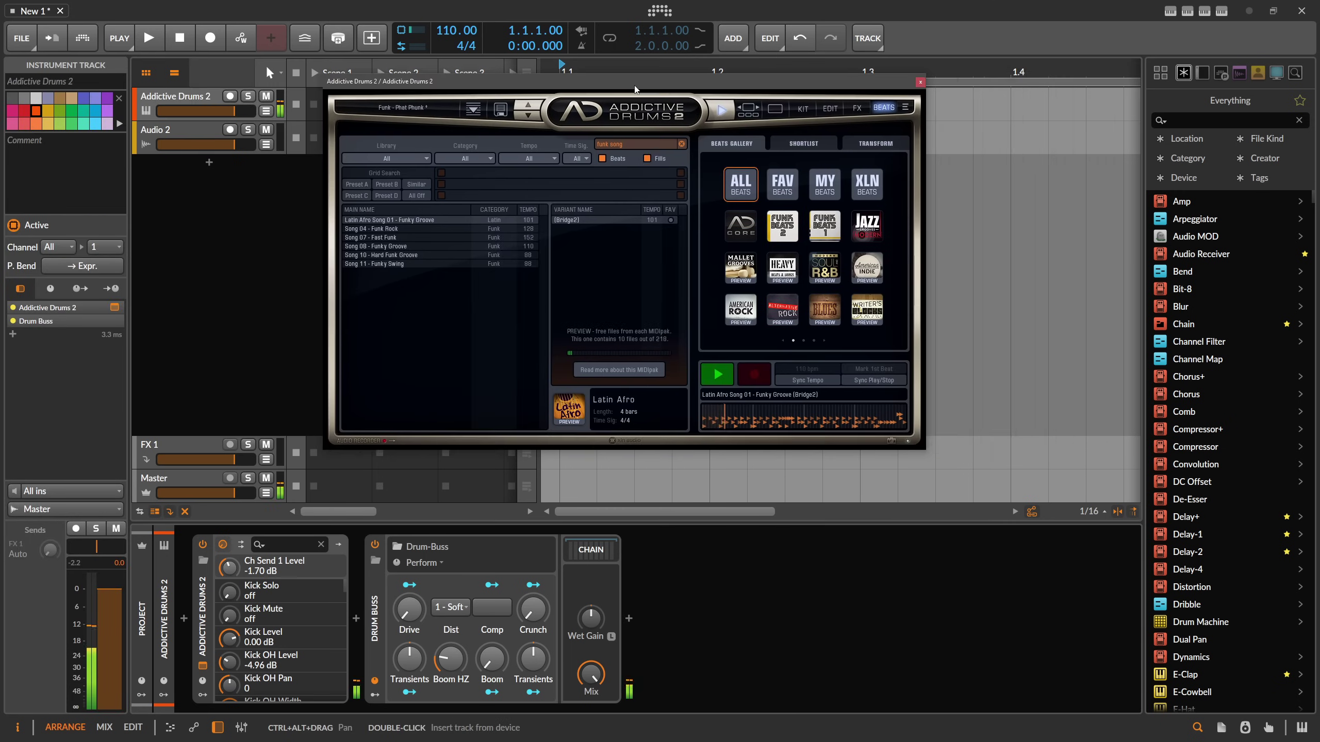
{"action": "left_click", "coordinate": [376, 545]}
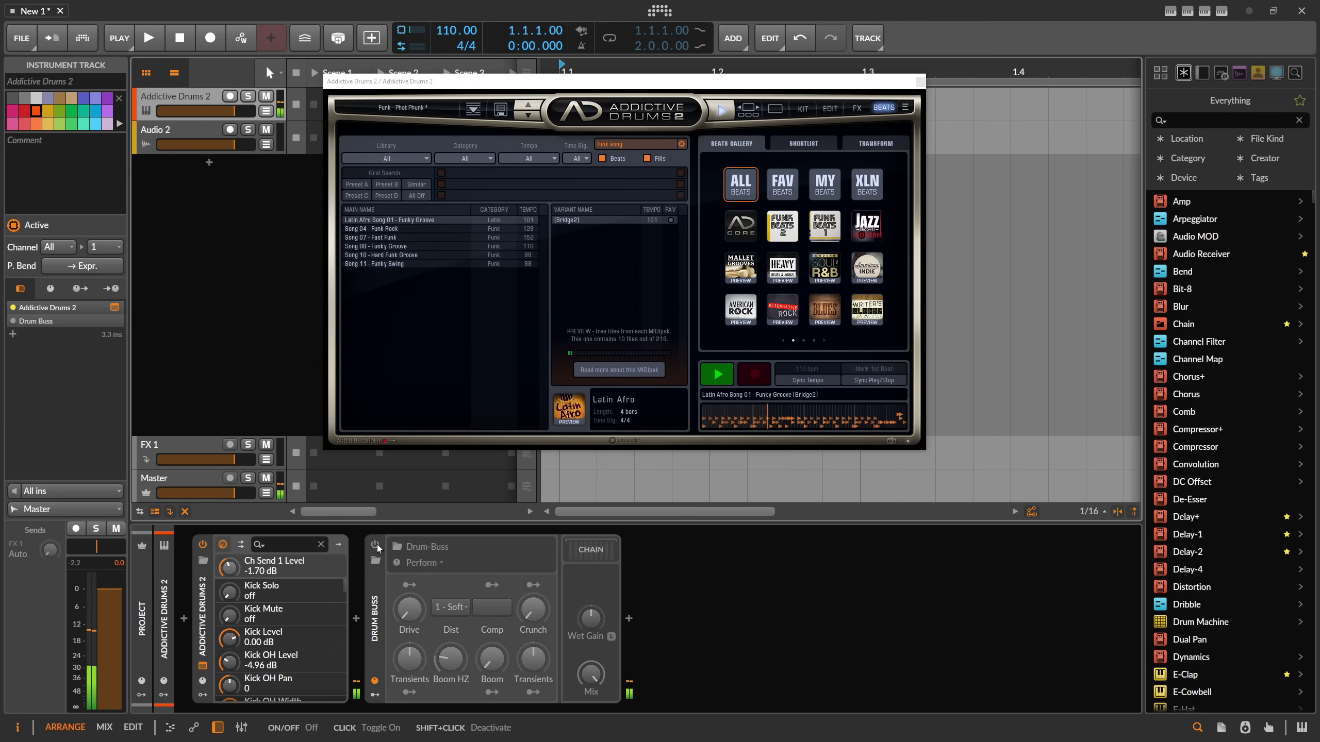
{"action": "left_click", "coordinate": [376, 545]}
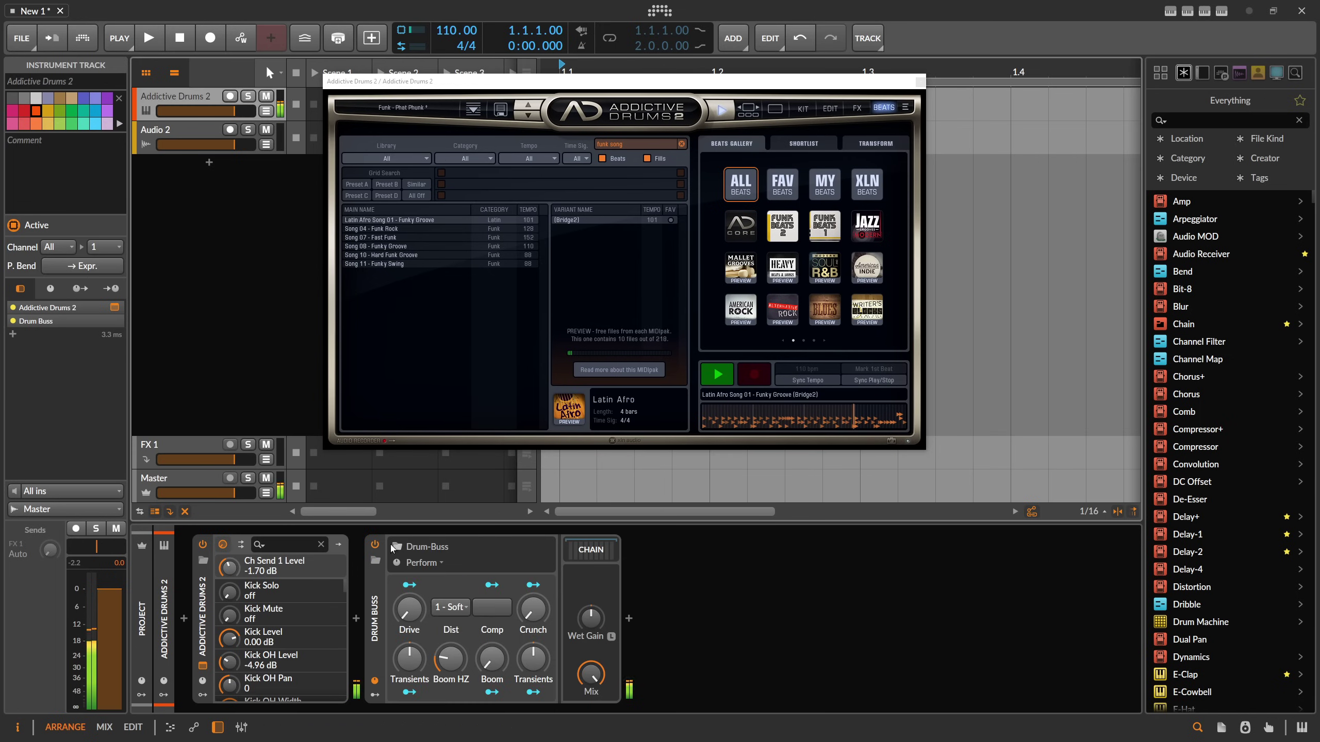
{"action": "left_click", "coordinate": [451, 607]}
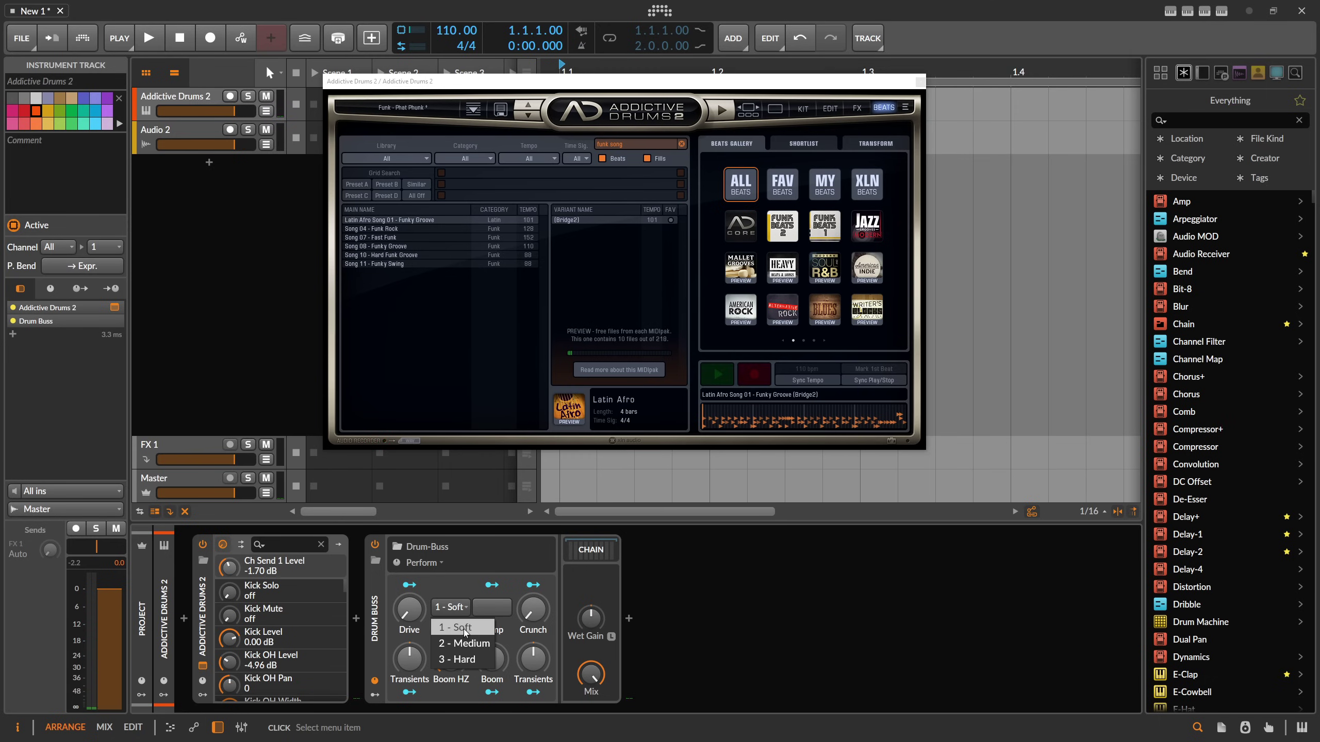
{"action": "left_click", "coordinate": [458, 627]}
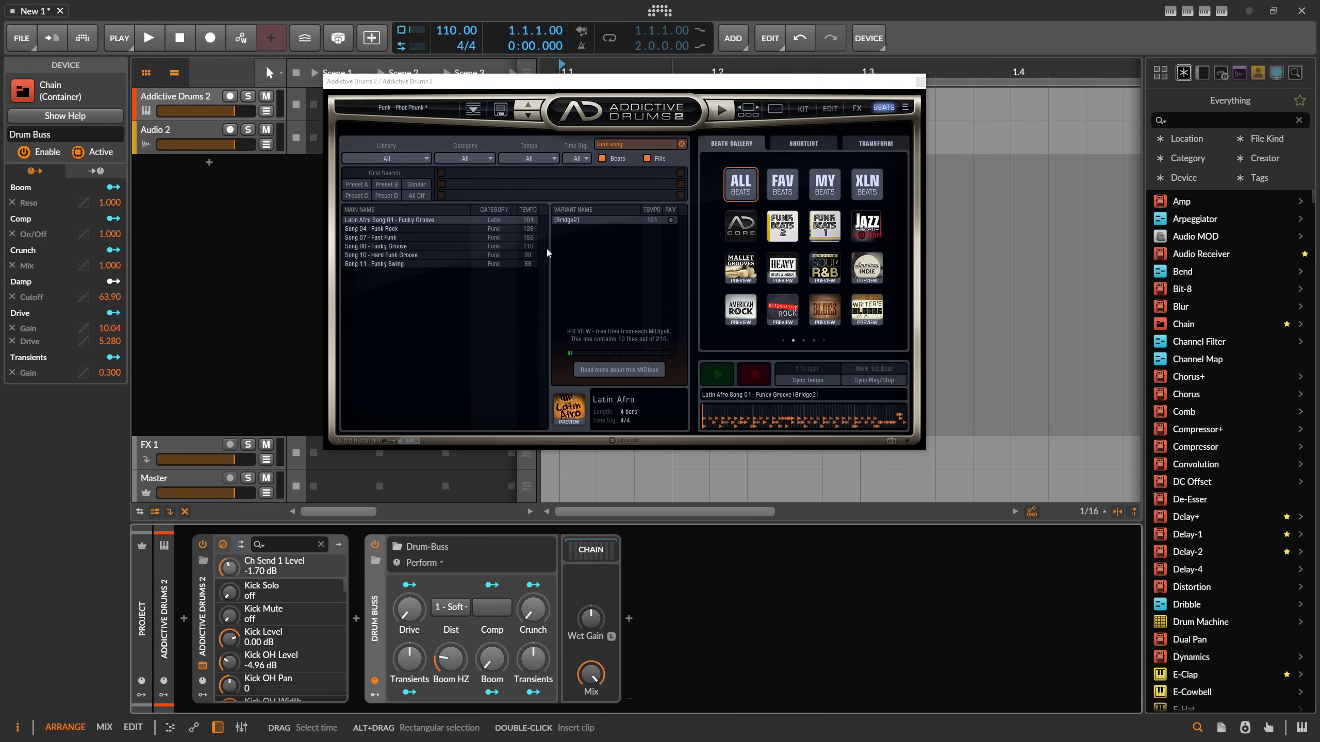
Step: With the beat playing, turn Drum-Buss compression on and set Drive to about 39 %
{"action": "left_click", "coordinate": [719, 109]}
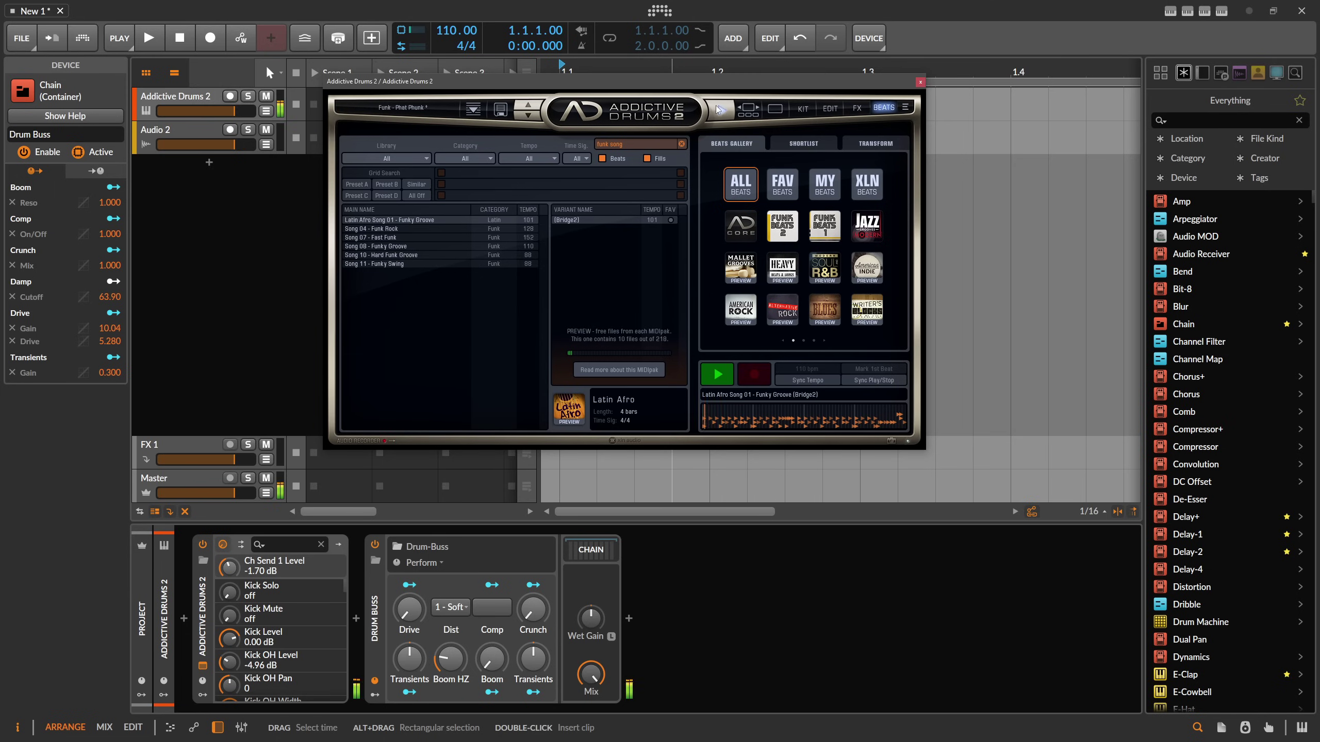
{"action": "left_click", "coordinate": [409, 610]}
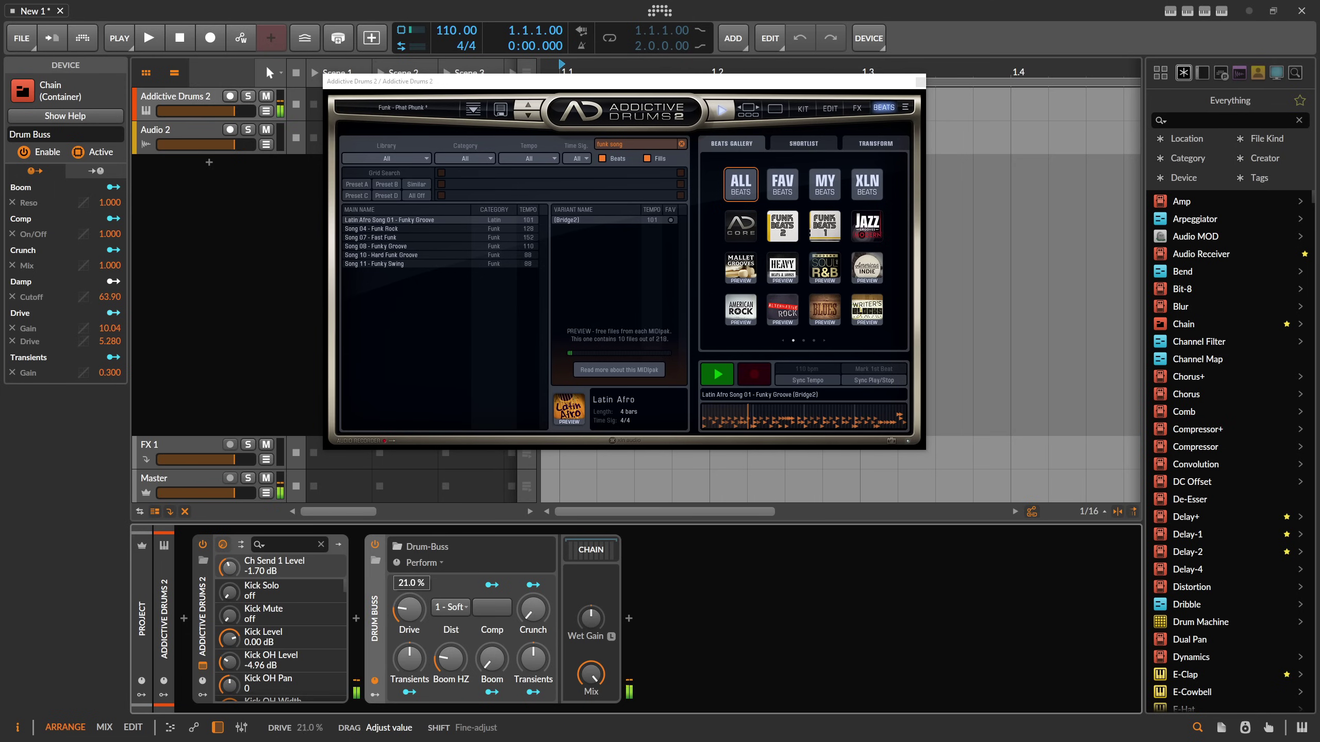
{"action": "left_click", "coordinate": [533, 609]}
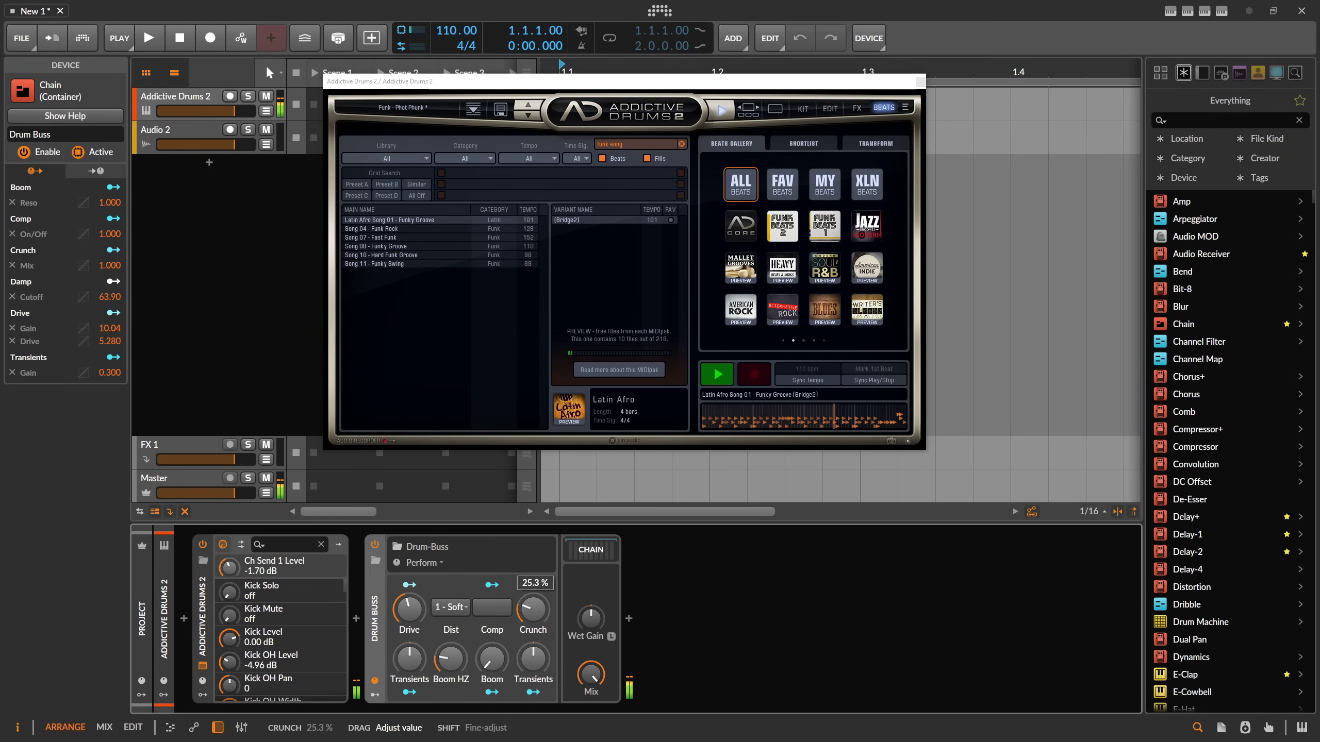
{"action": "left_click", "coordinate": [410, 609]}
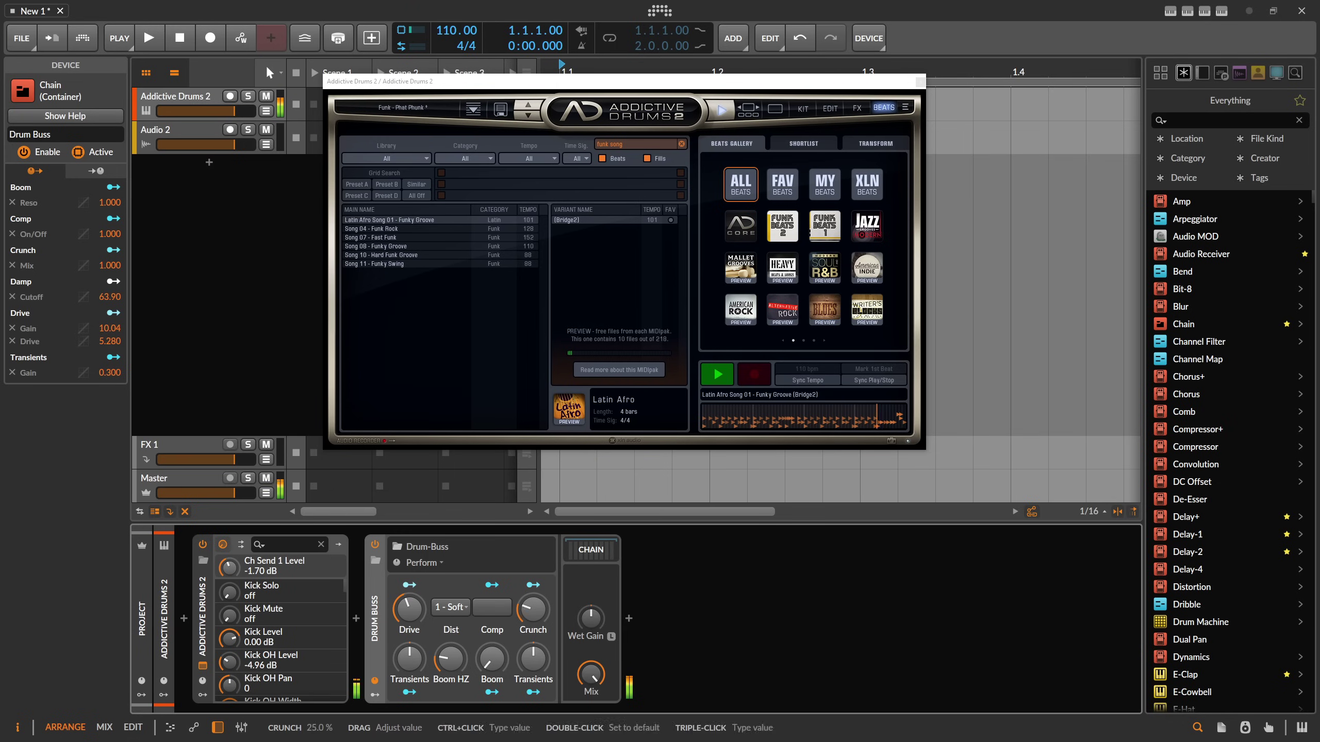
{"action": "left_click", "coordinate": [492, 607]}
{"action": "left_click_drag", "start_coordinate": [424, 618], "coordinate": [423, 630]}
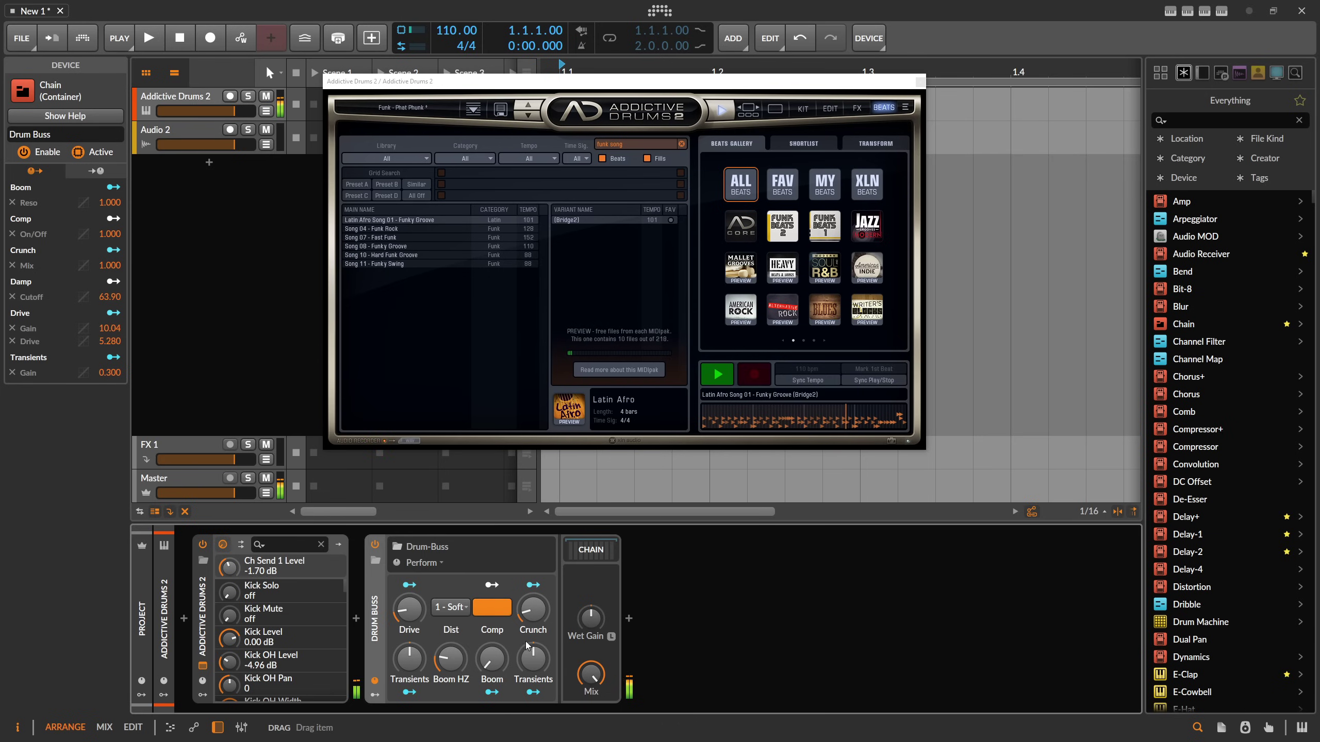
Step: Set the Boom frequency to 90 Hz and raise Boom to about 83 %
{"action": "left_click_drag", "start_coordinate": [503, 644], "coordinate": [451, 661]}
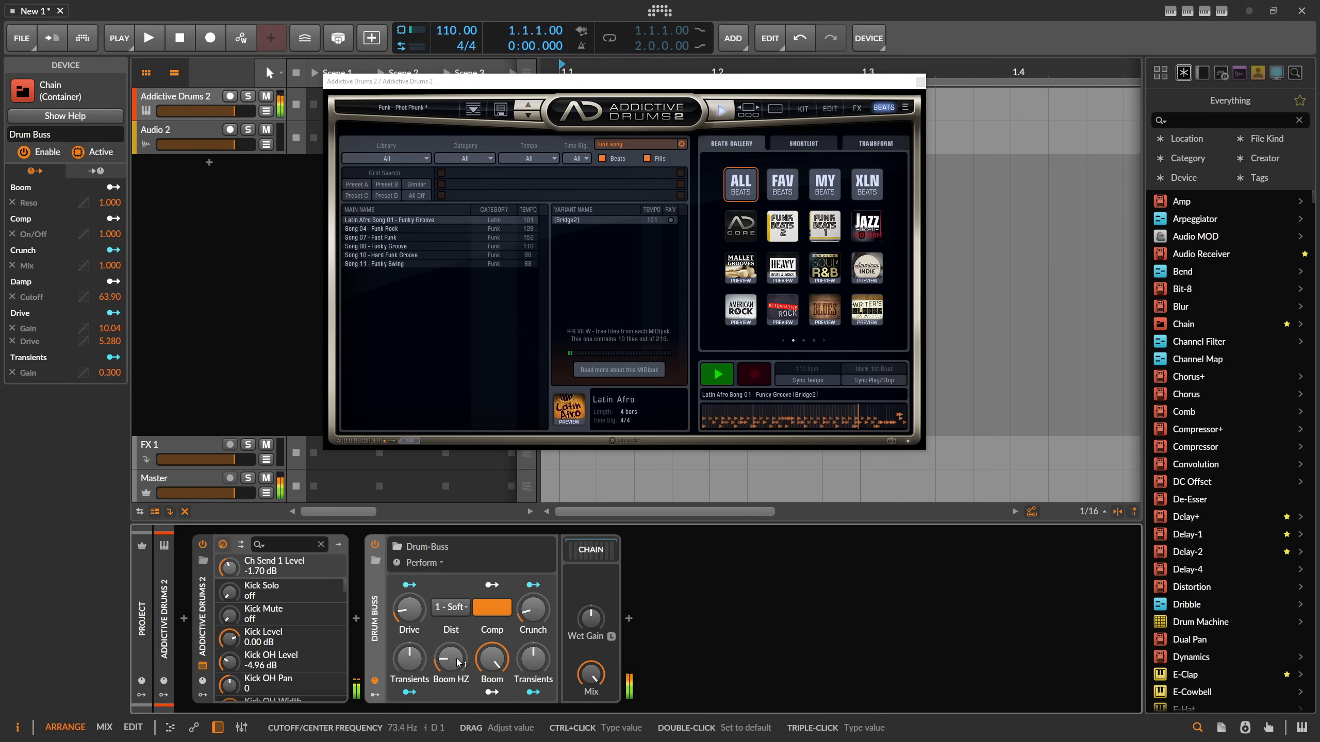
{"action": "triple_click", "coordinate": [456, 659]}
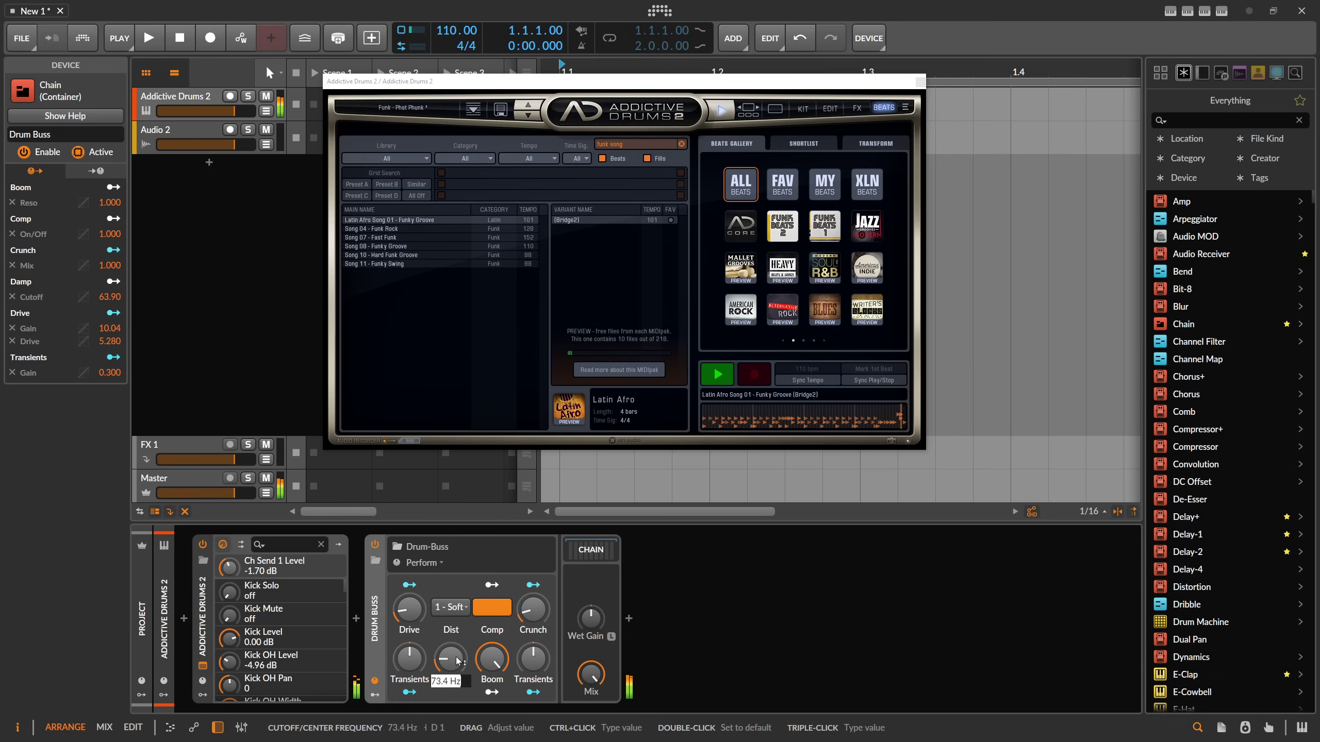
{"action": "type", "text": "90"}
{"action": "key", "text": "Return"}
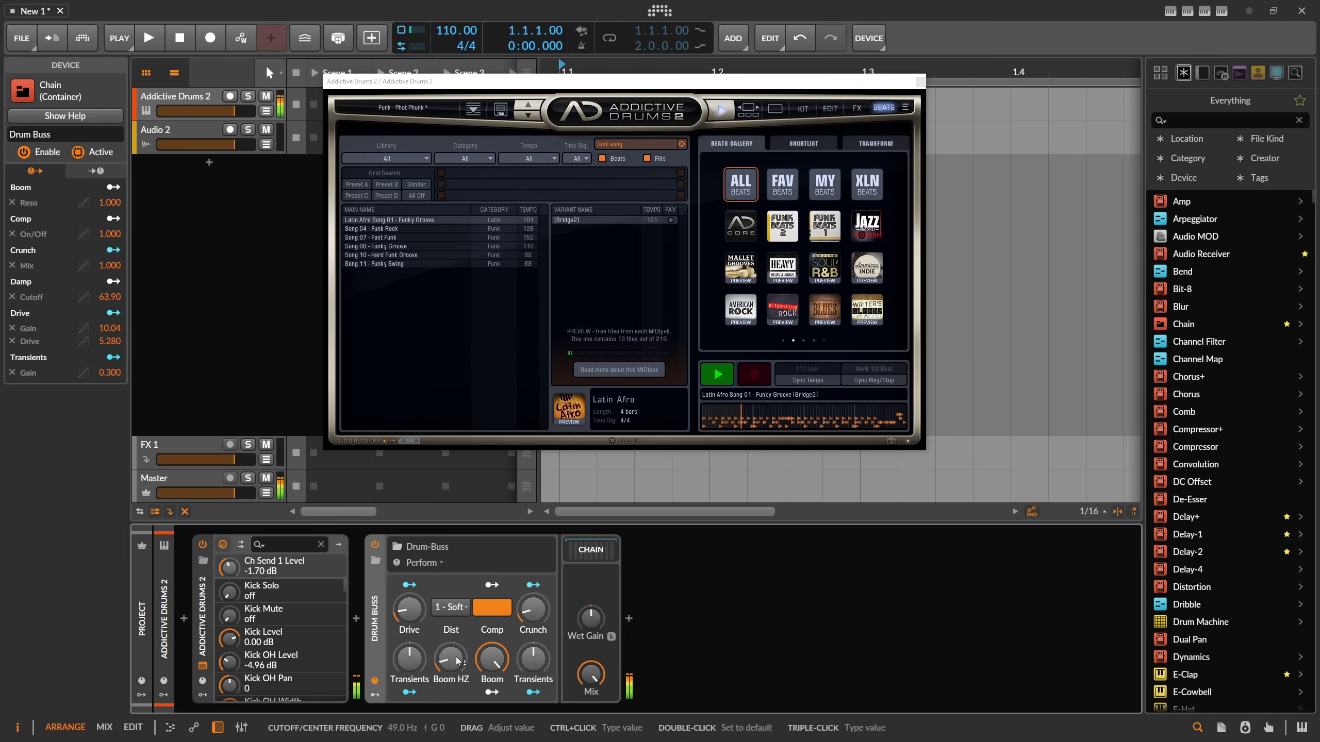
{"action": "left_click_drag", "start_coordinate": [492, 659], "coordinate": [491, 651]}
Step: Switch distortion to 3 - Hard, lower Drive, and pull Transients down to -12.7 %
{"action": "left_click", "coordinate": [450, 607]}
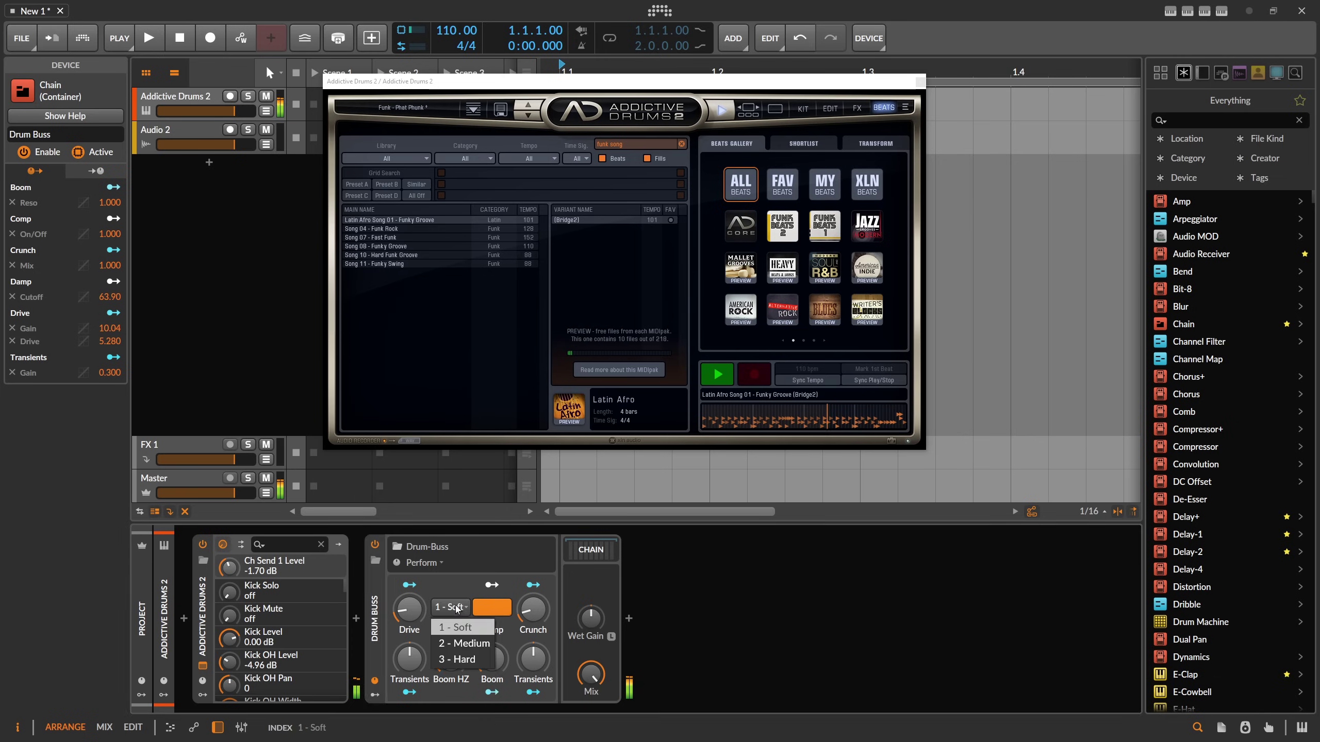
{"action": "left_click", "coordinate": [460, 659]}
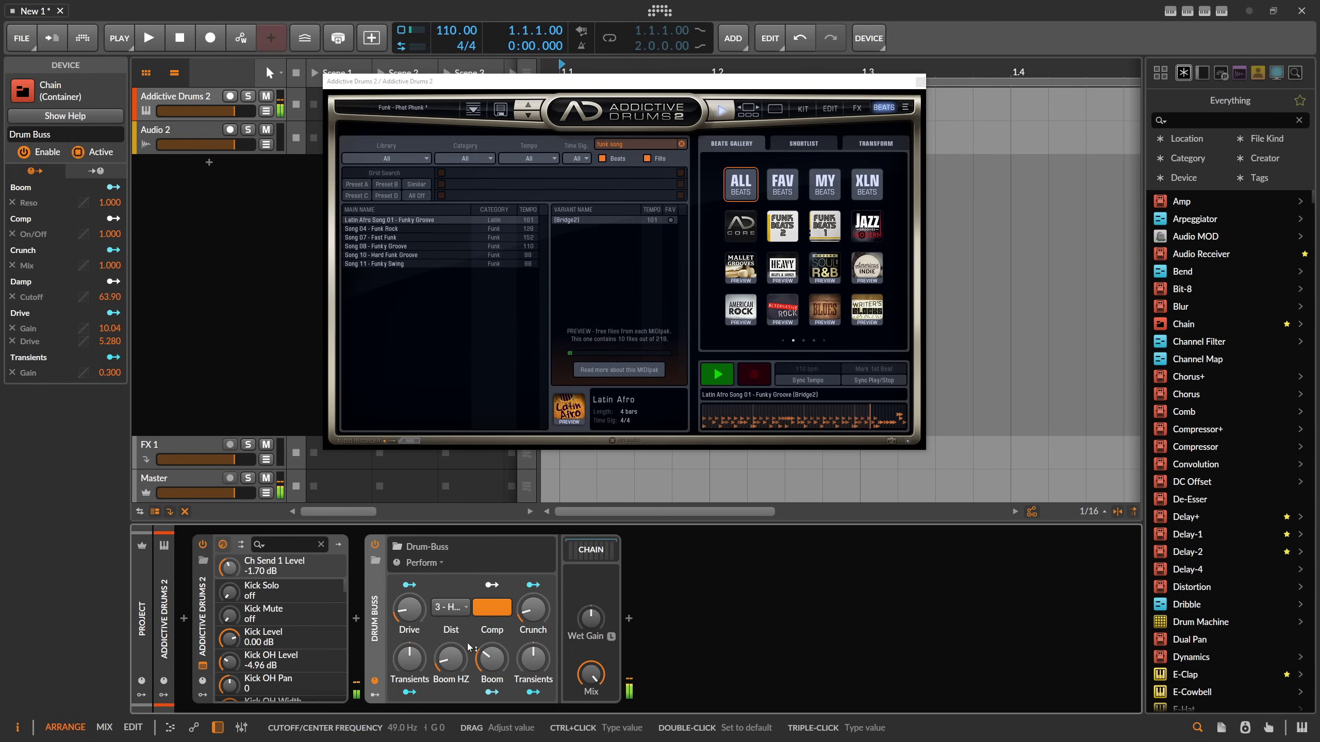
{"action": "left_click_drag", "start_coordinate": [409, 610], "coordinate": [409, 609]}
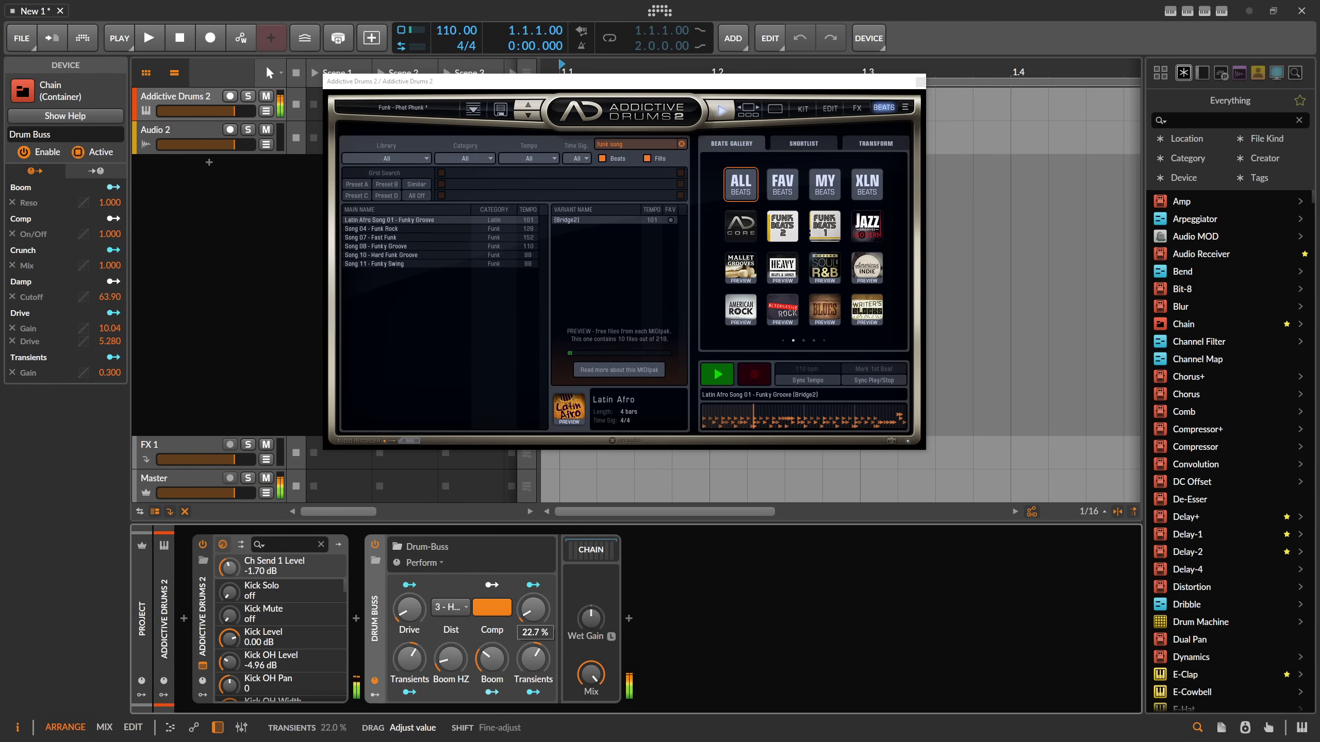
{"action": "left_click_drag", "start_coordinate": [536, 665], "coordinate": [536, 662]}
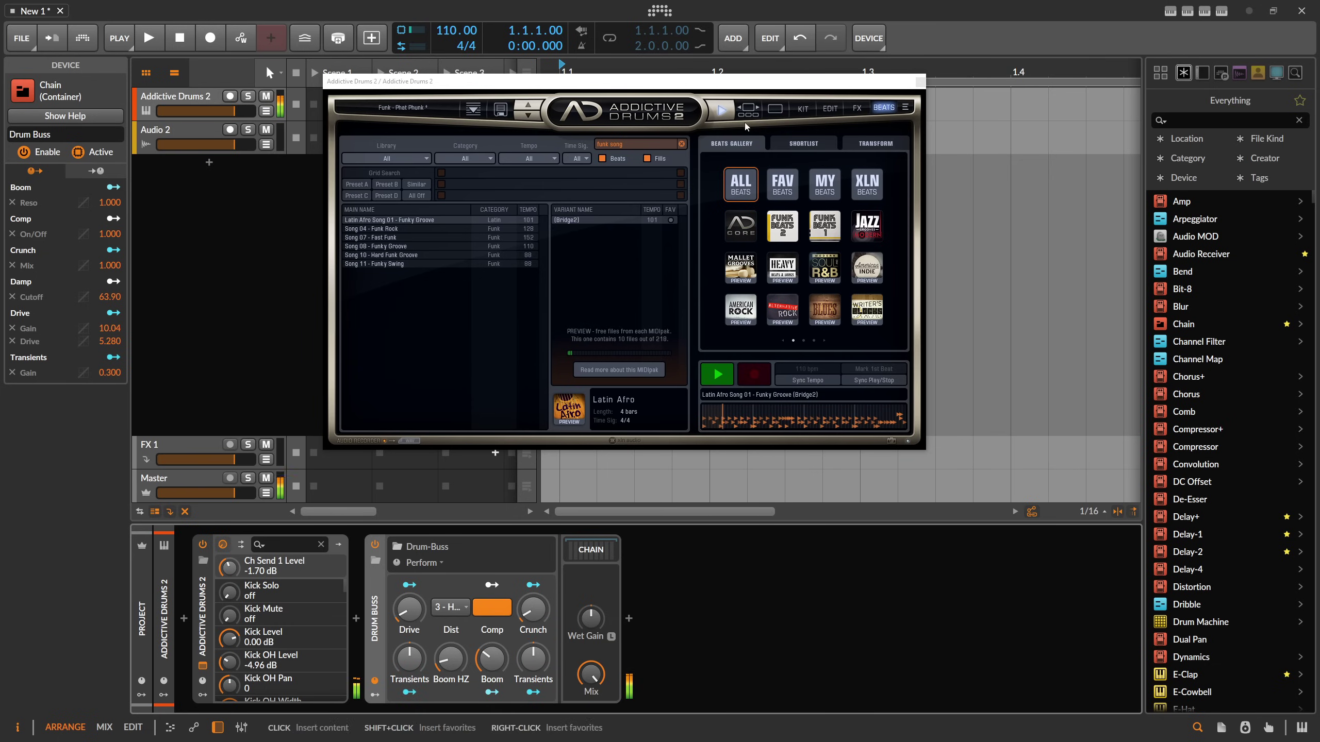
Step: Stop the Addictive Drums 2 beat preview, then restart it through the tuned Drum-Buss
{"action": "left_click", "coordinate": [721, 109]}
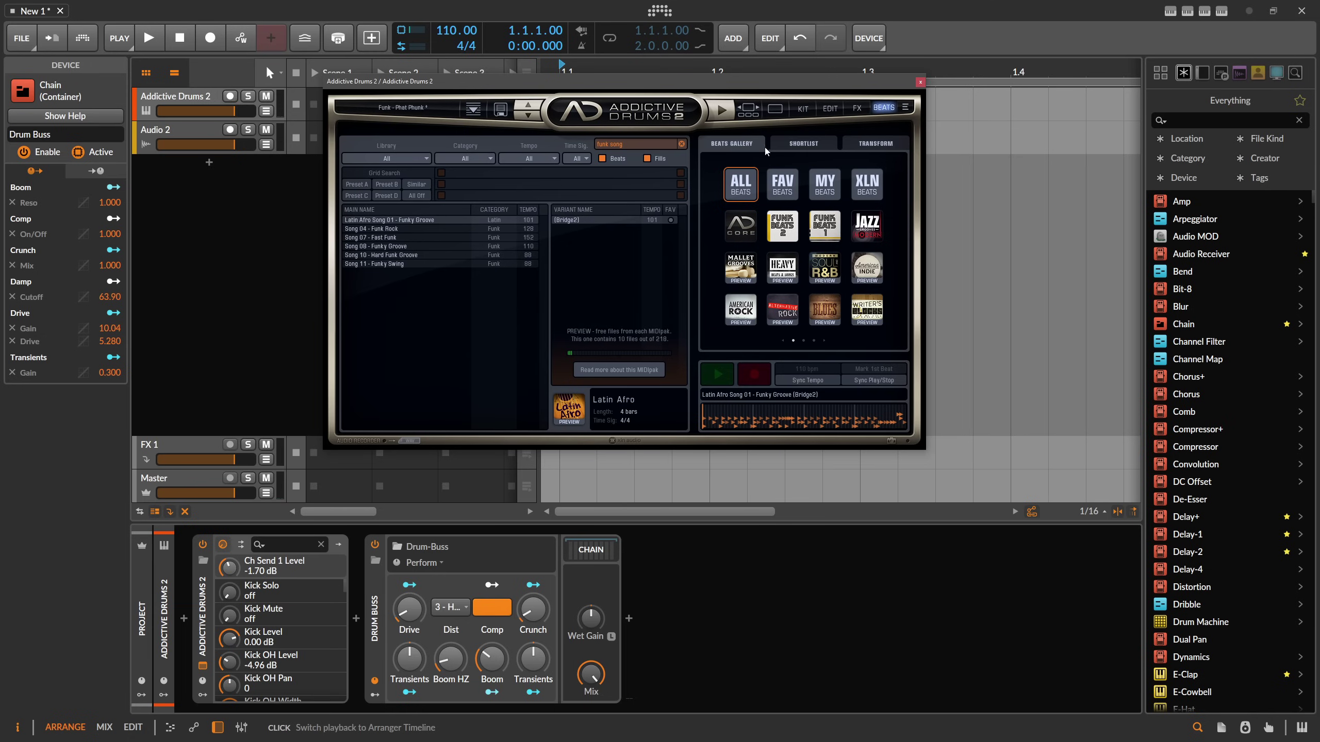
{"action": "key", "text": "space"}
{"action": "left_click", "coordinate": [620, 679]}
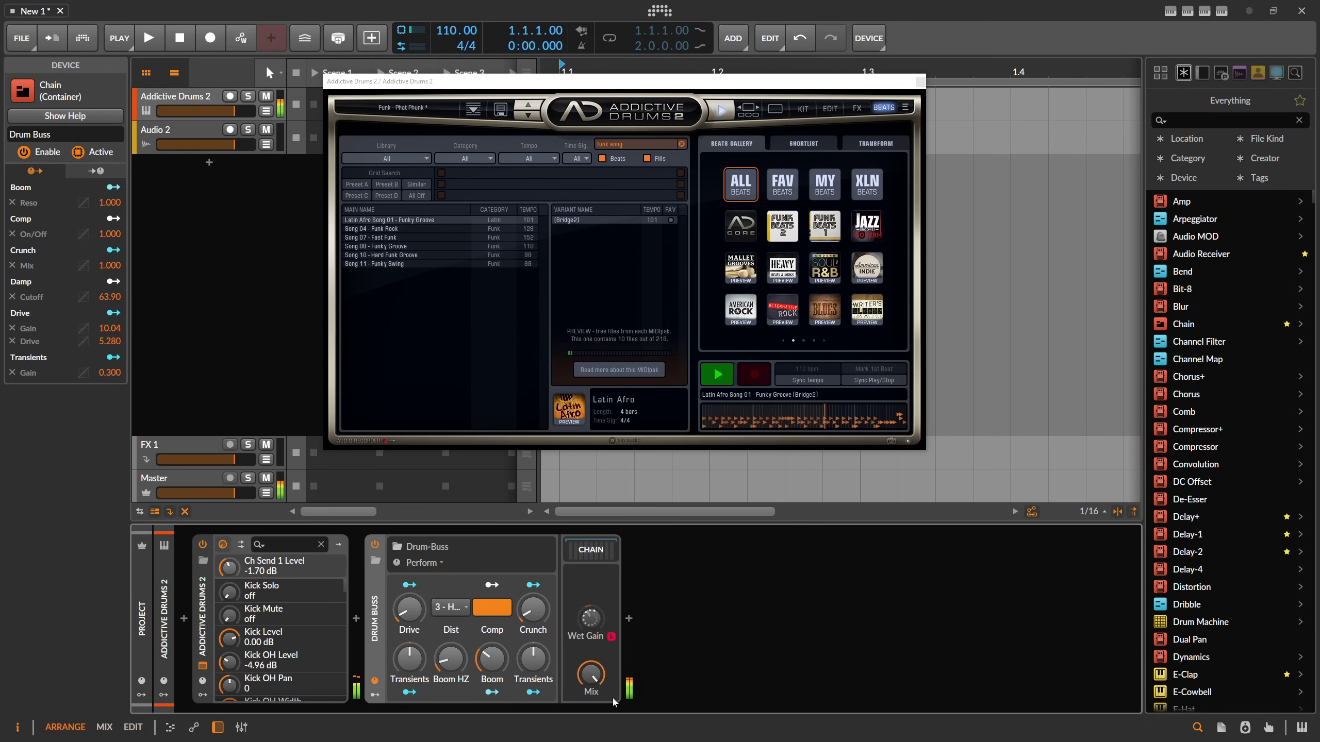
Step: Raise the chain Mix to 100 %, turn Drum-Buss compression off and set distortion to 1 - Soft
{"action": "left_click", "coordinate": [591, 674]}
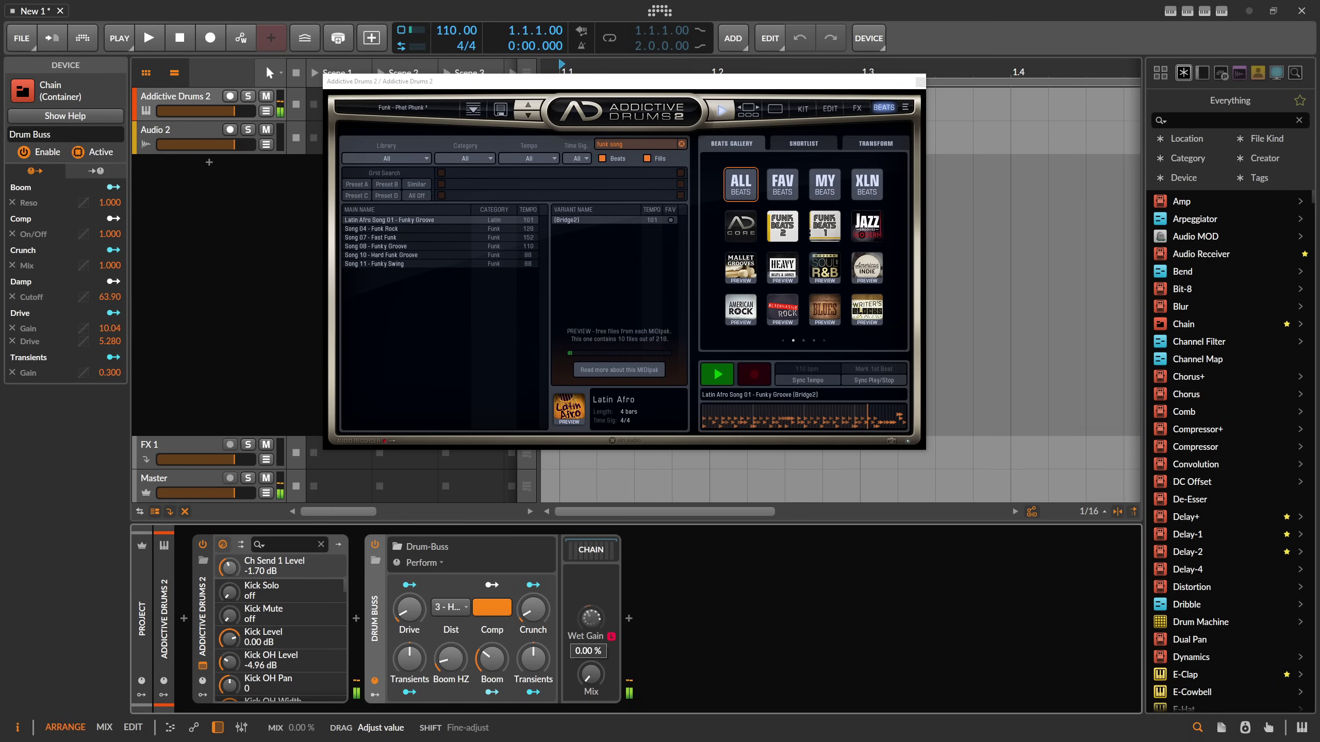
{"action": "mouse_move", "coordinate": [592, 675]}
{"action": "left_mouse_down"}
{"action": "mouse_move", "coordinate": [592, 624]}
{"action": "mouse_move", "coordinate": [593, 725]}
{"action": "mouse_move", "coordinate": [591, 675]}
{"action": "left_mouse_up"}
{"action": "left_click", "coordinate": [492, 612]}
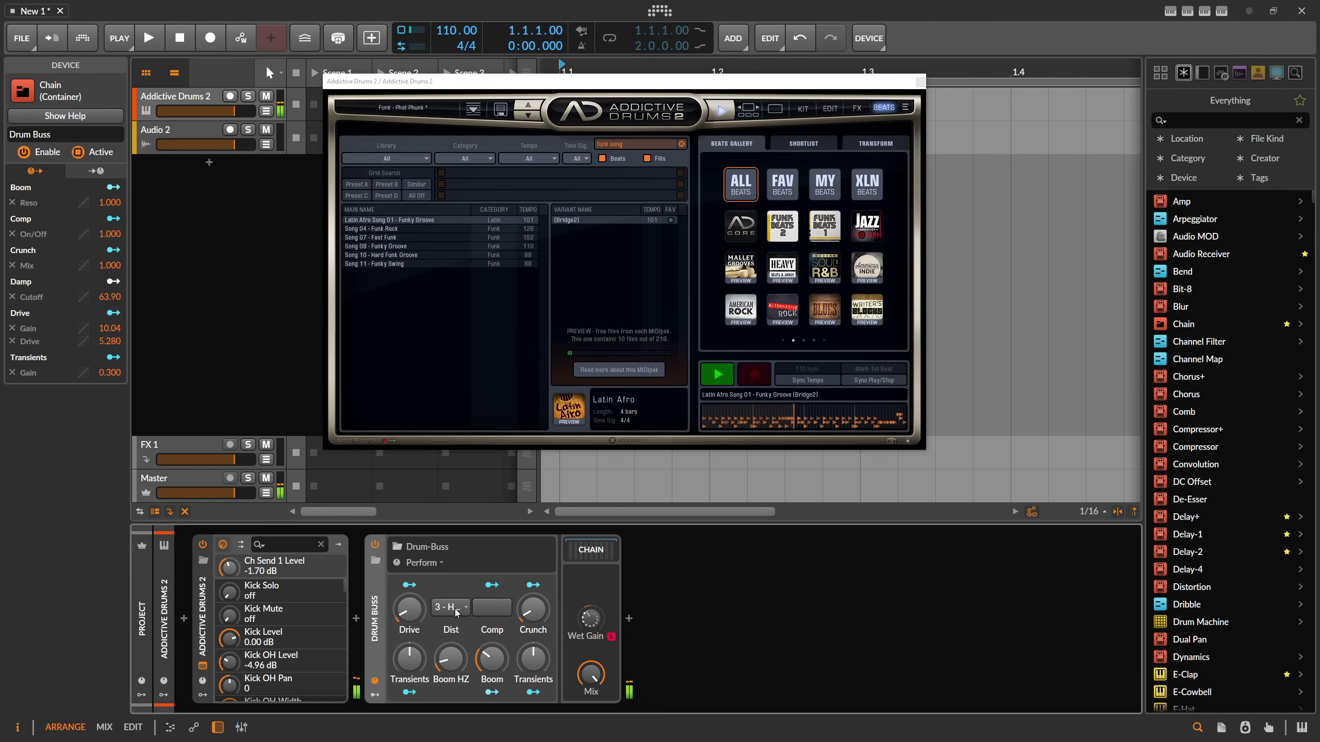
{"action": "left_click", "coordinate": [451, 607]}
{"action": "left_click", "coordinate": [457, 609]}
Step: Lower Drive to about 20 % and reduce Boom, then turn the Mix down for a dry comparison
{"action": "left_click_drag", "start_coordinate": [408, 610], "coordinate": [409, 589]}
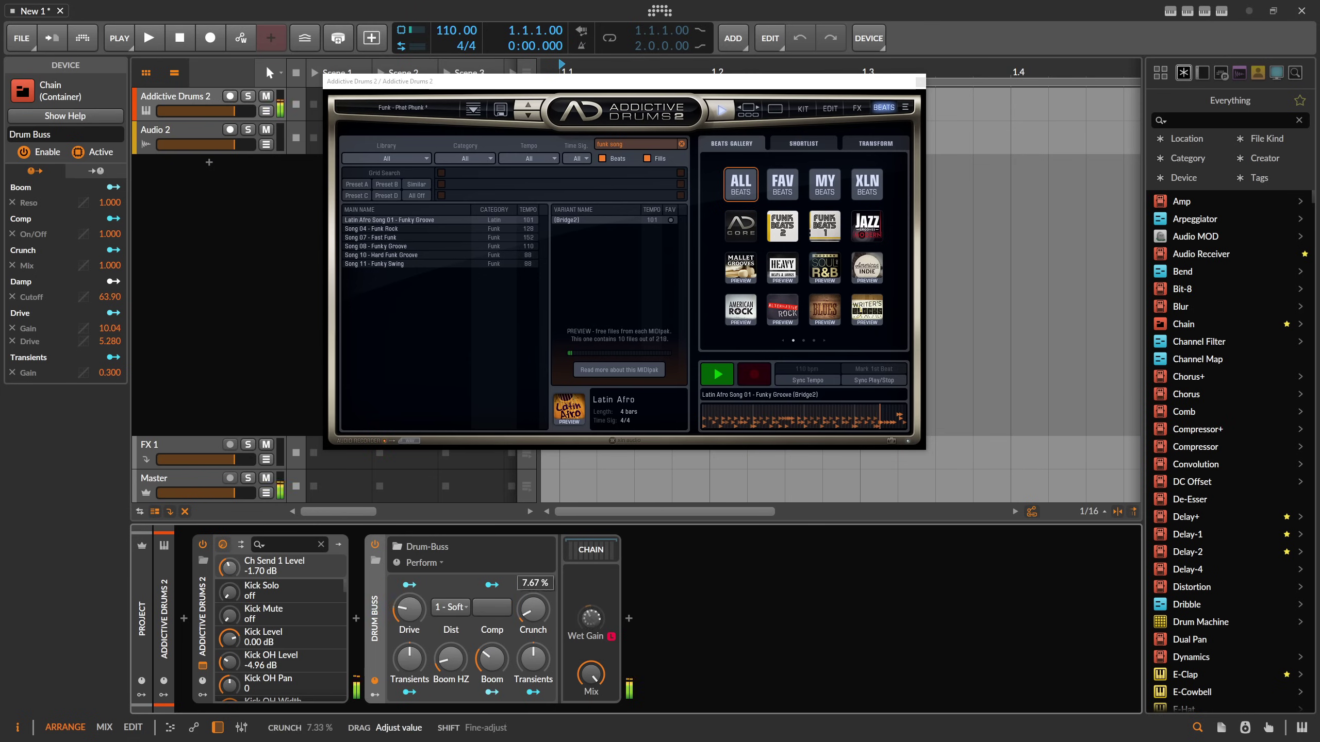
{"action": "left_click_drag", "start_coordinate": [491, 659], "coordinate": [492, 653]}
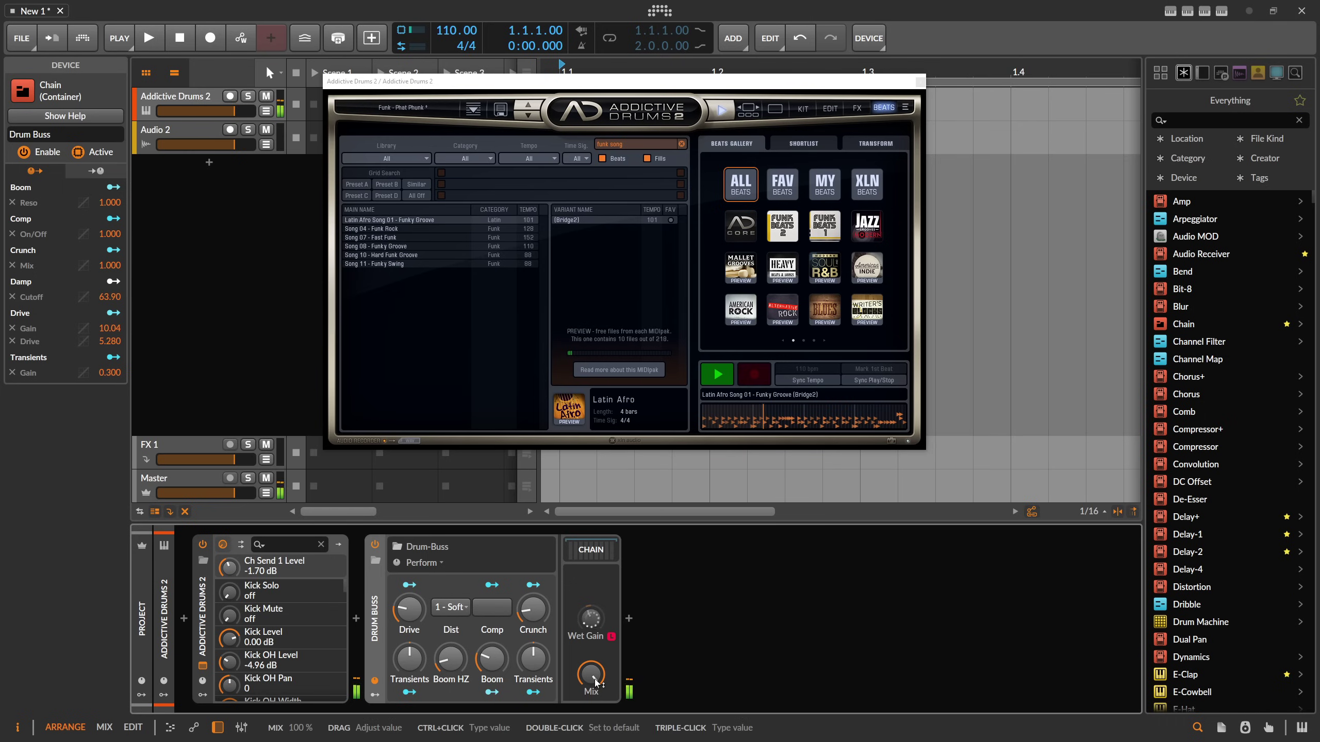
{"action": "mouse_move", "coordinate": [591, 674]}
{"action": "left_mouse_down"}
{"action": "mouse_move", "coordinate": [590, 691]}
{"action": "mouse_move", "coordinate": [593, 676]}
{"action": "left_mouse_up"}
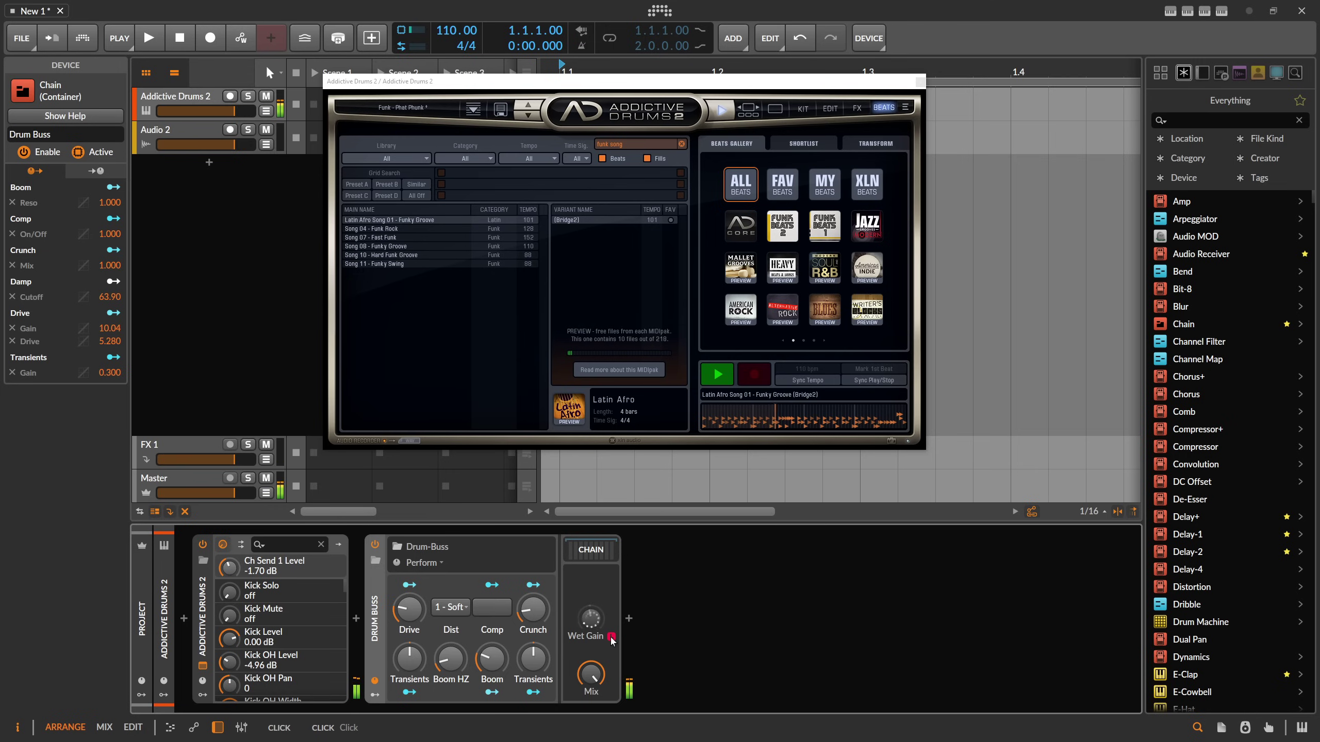
Step: Halt the beat preview with the stop button in the Addictive Drums 2 window
{"action": "left_click", "coordinate": [723, 110]}
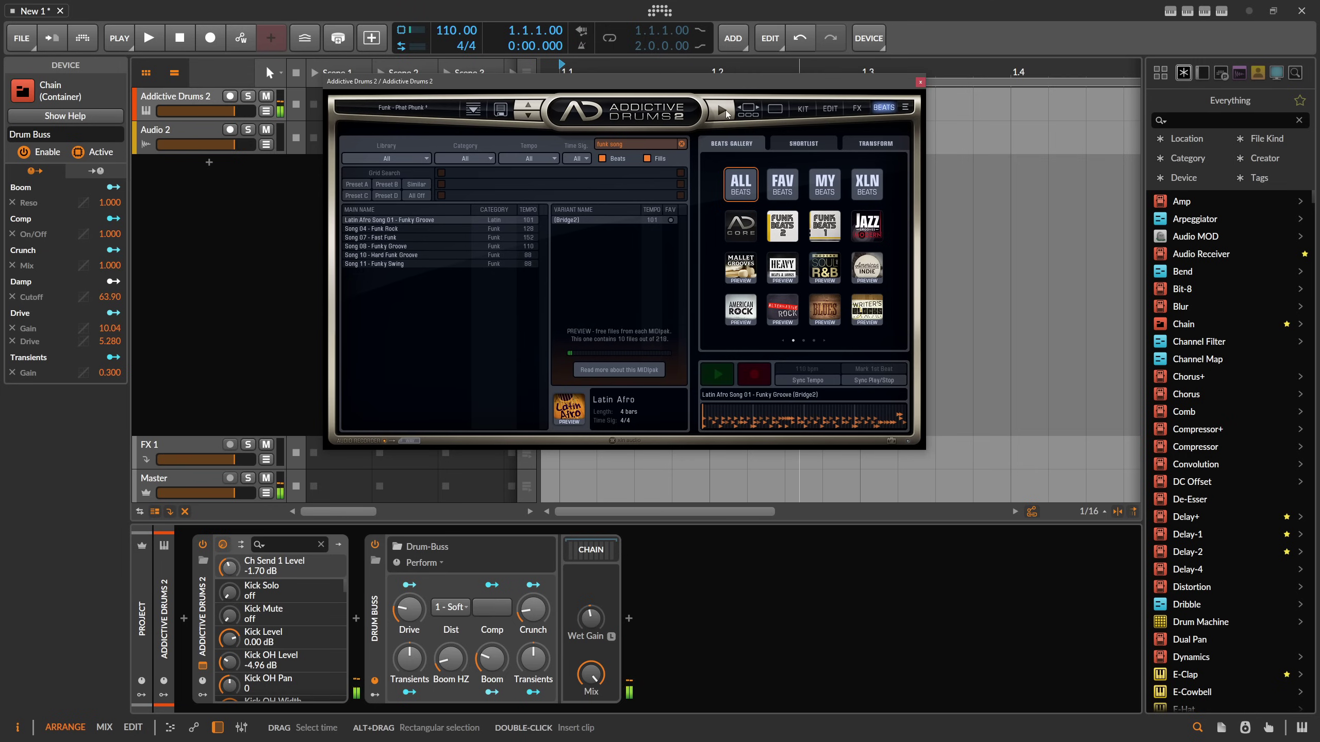